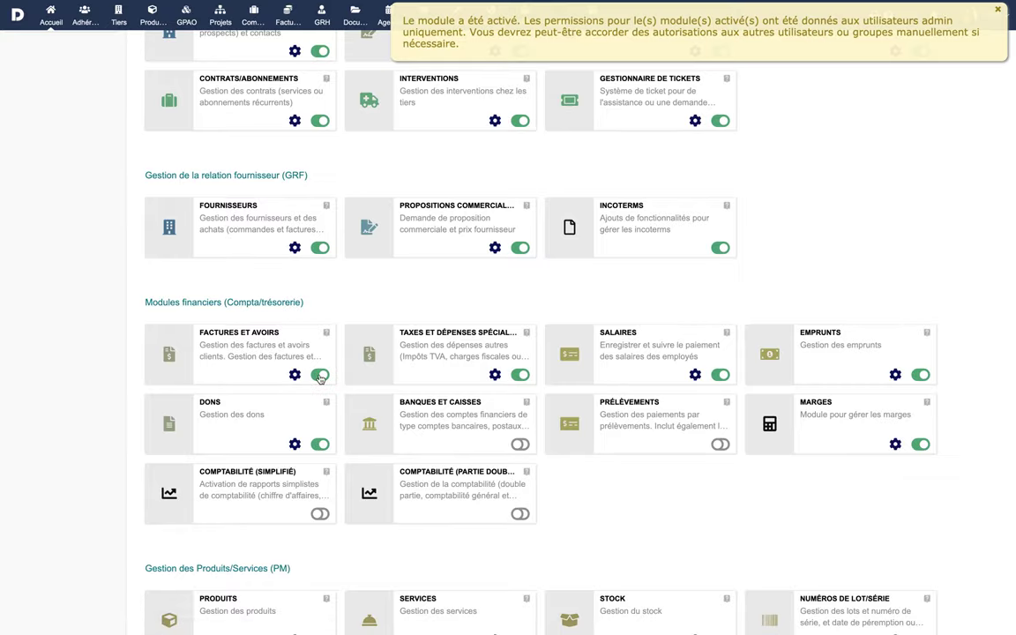
- Switch on the Banques et caisses module in Modules/Applications
{"action": "left_click", "coordinate": [520, 444]}
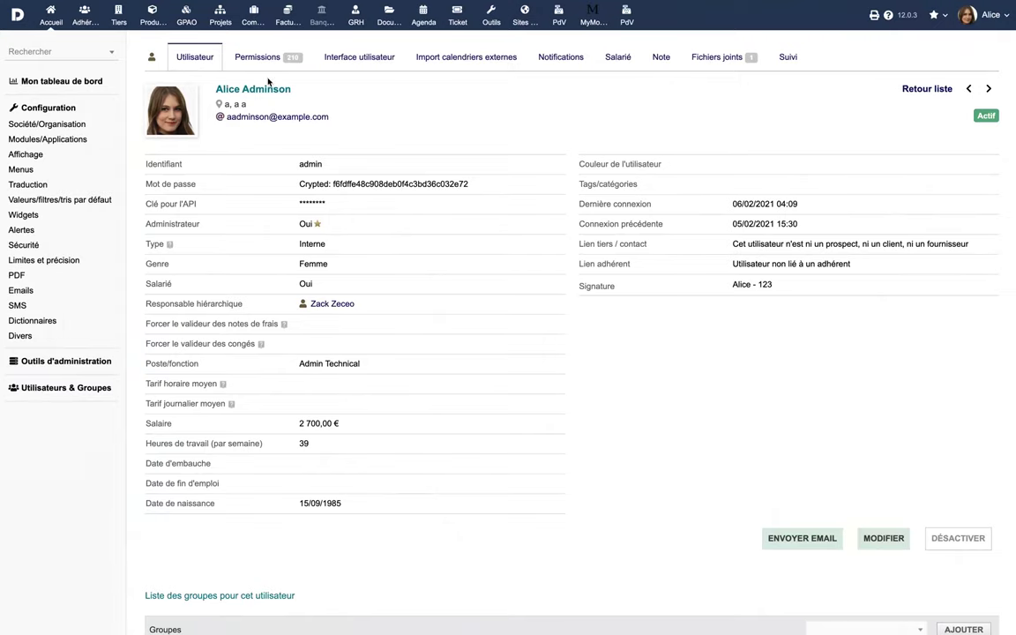
- Grant the admin all Factures et avoirs and Banques et caisses permissions
{"action": "left_click", "coordinate": [257, 57]}
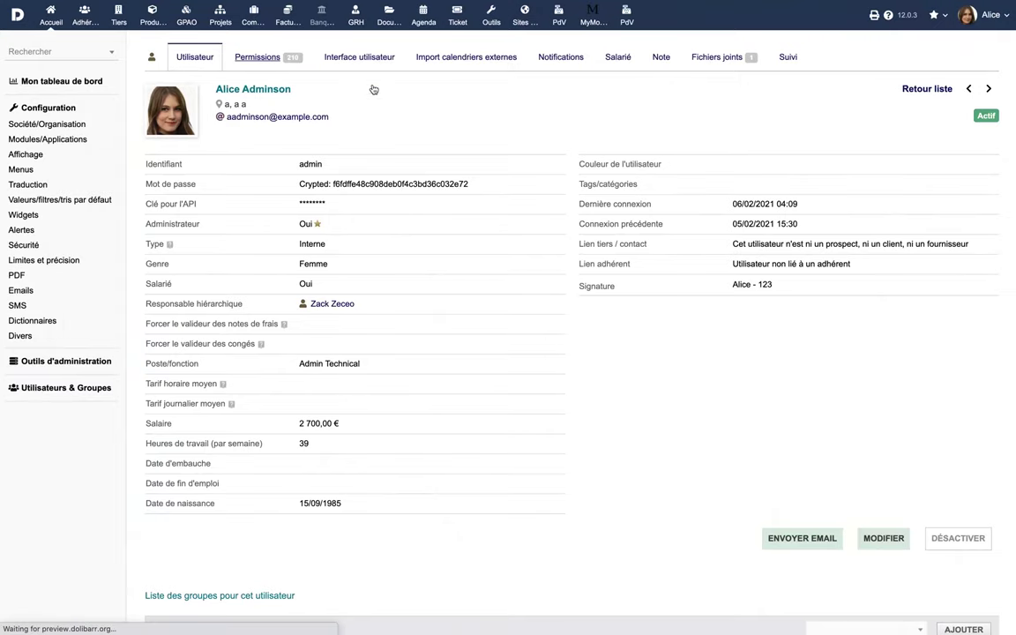
{"action": "scroll", "coordinate": [570, 436], "scroll_direction": "down", "scroll_amount": 15}
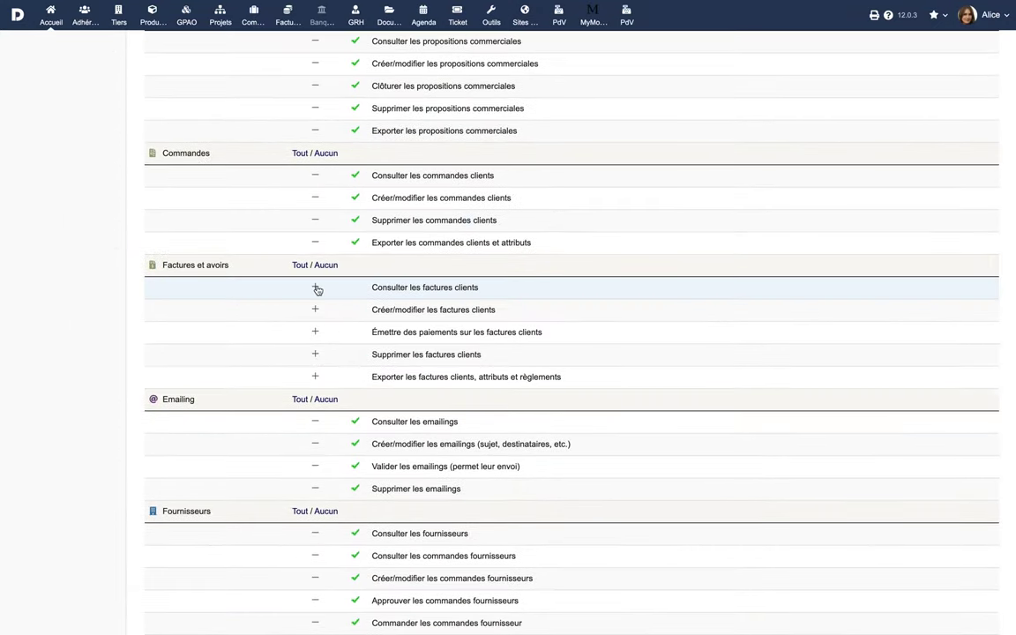
{"action": "left_click", "coordinate": [315, 288]}
{"action": "left_click", "coordinate": [316, 312]}
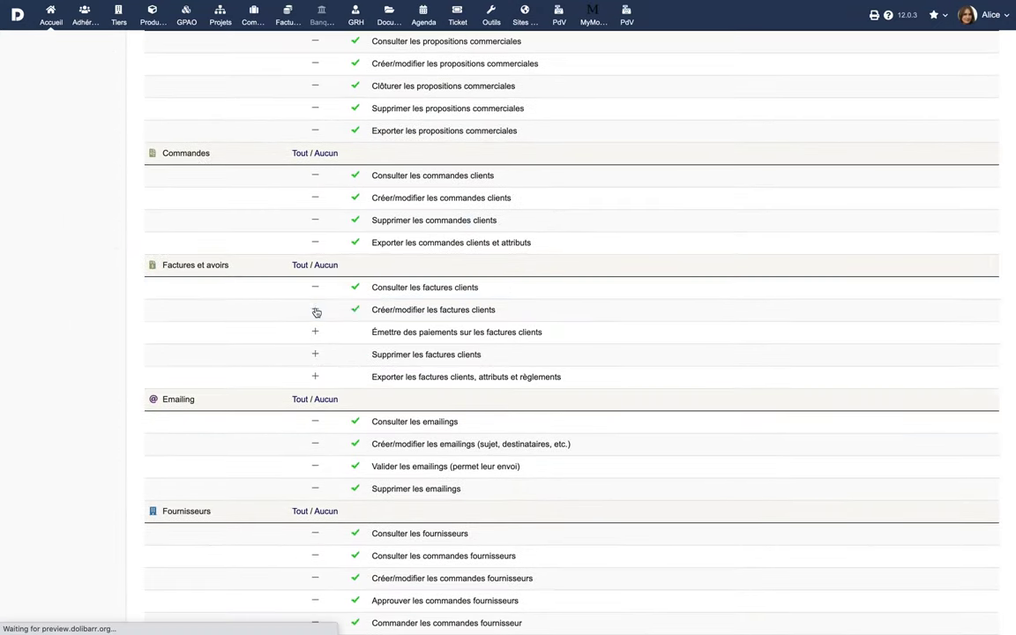
{"action": "left_click", "coordinate": [299, 265]}
{"action": "scroll", "coordinate": [615, 386], "scroll_direction": "down", "scroll_amount": 20}
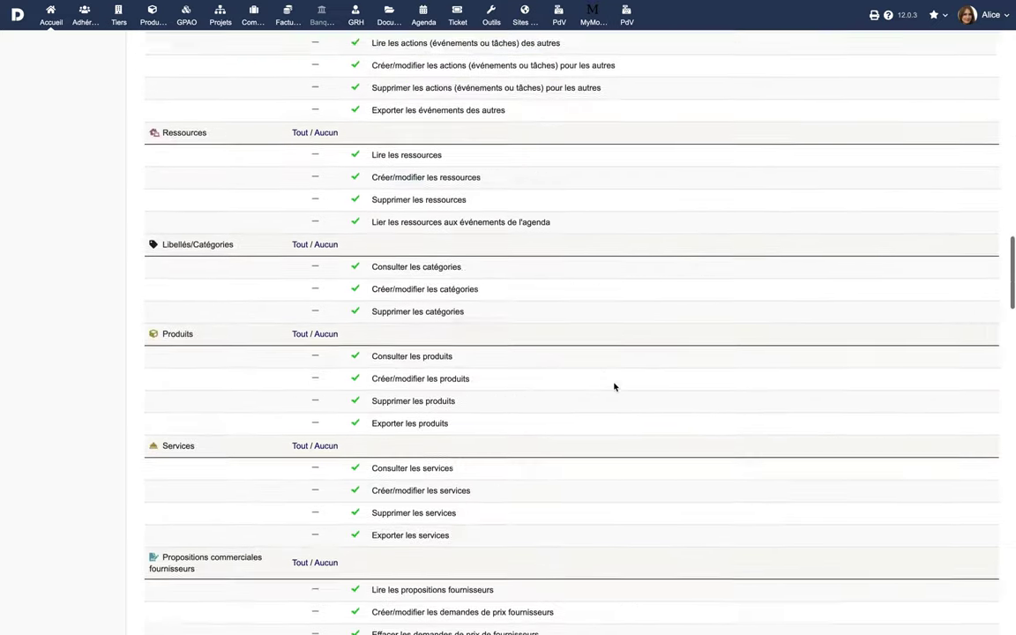
{"action": "left_click", "coordinate": [300, 323]}
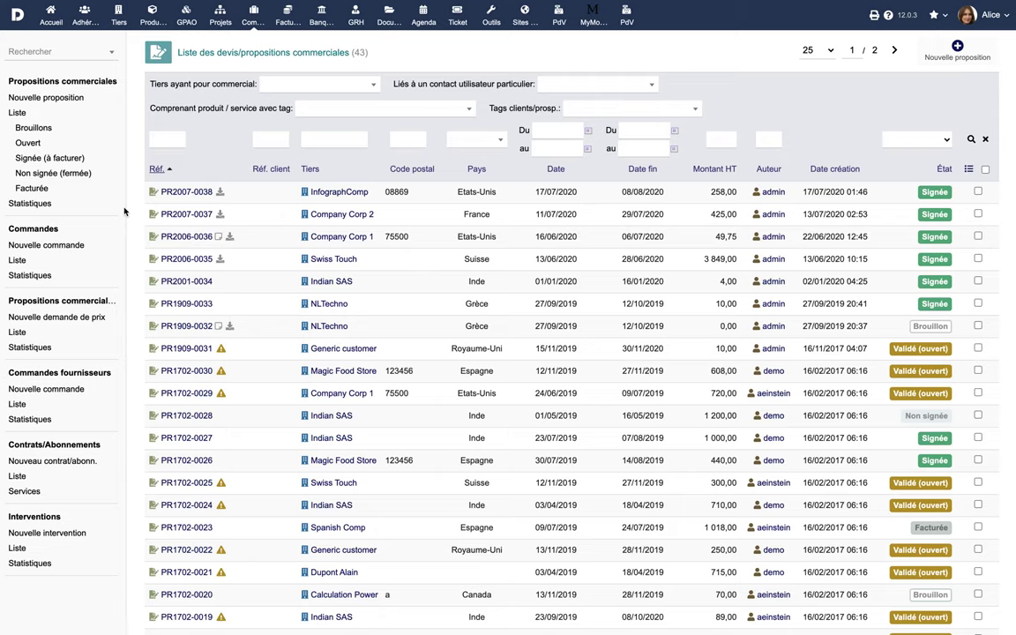
- Preview the invoice form prefilled from proposal PR2007-0038, then list customer orders
{"action": "left_click", "coordinate": [203, 192]}
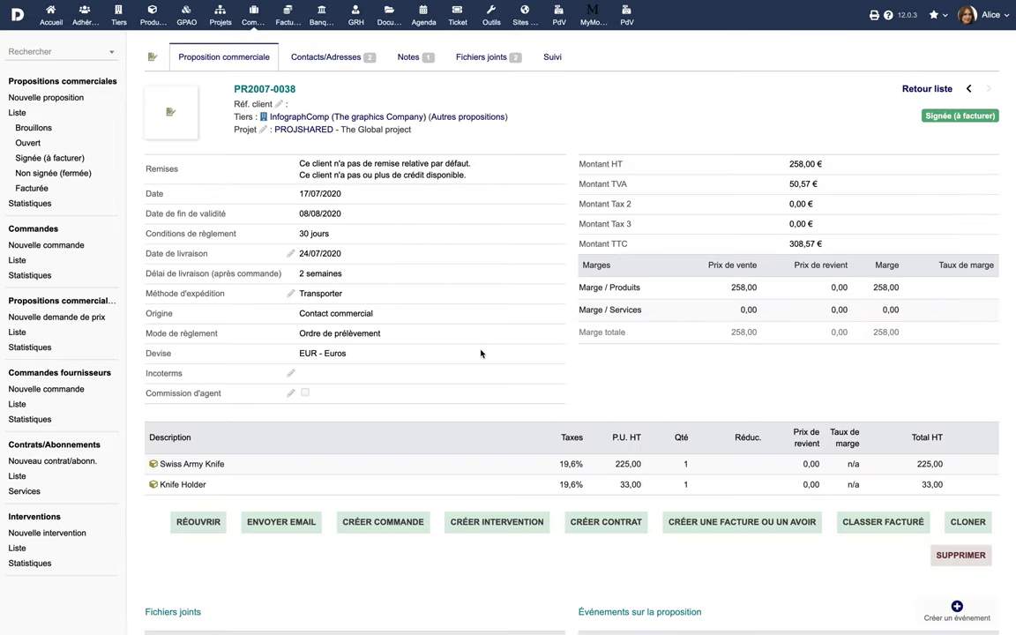
{"action": "left_click", "coordinate": [750, 521]}
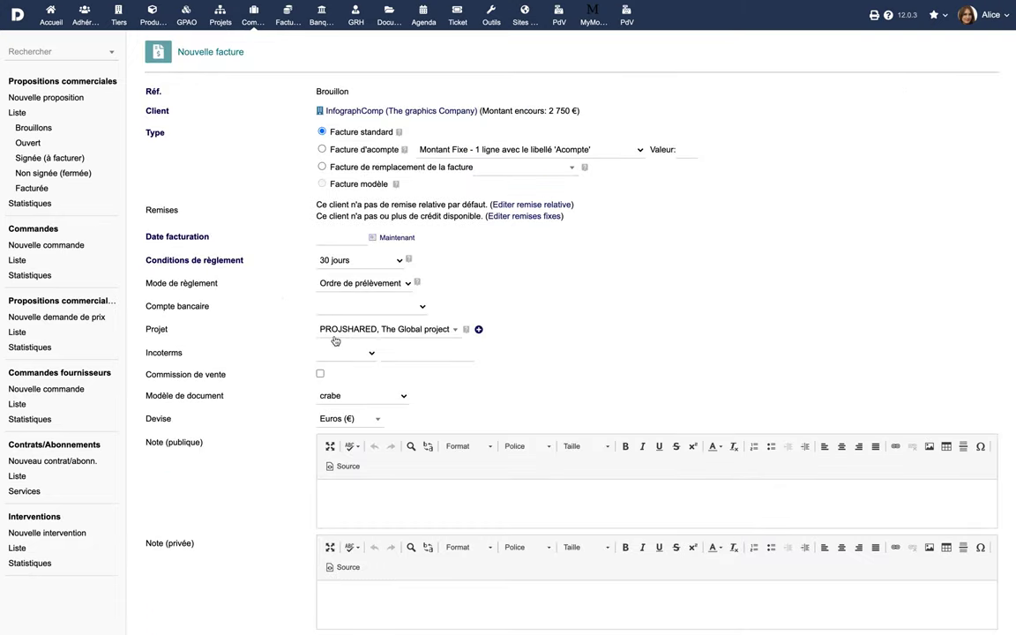
{"action": "scroll", "coordinate": [261, 460], "scroll_direction": "down", "scroll_amount": 5}
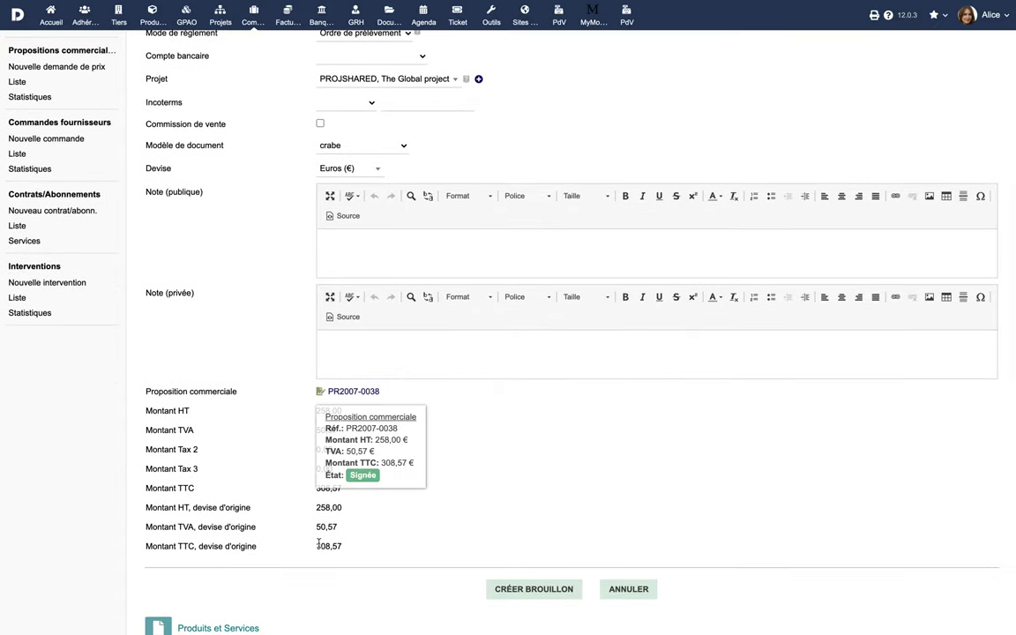
{"action": "scroll", "coordinate": [289, 293], "scroll_direction": "up", "scroll_amount": 5}
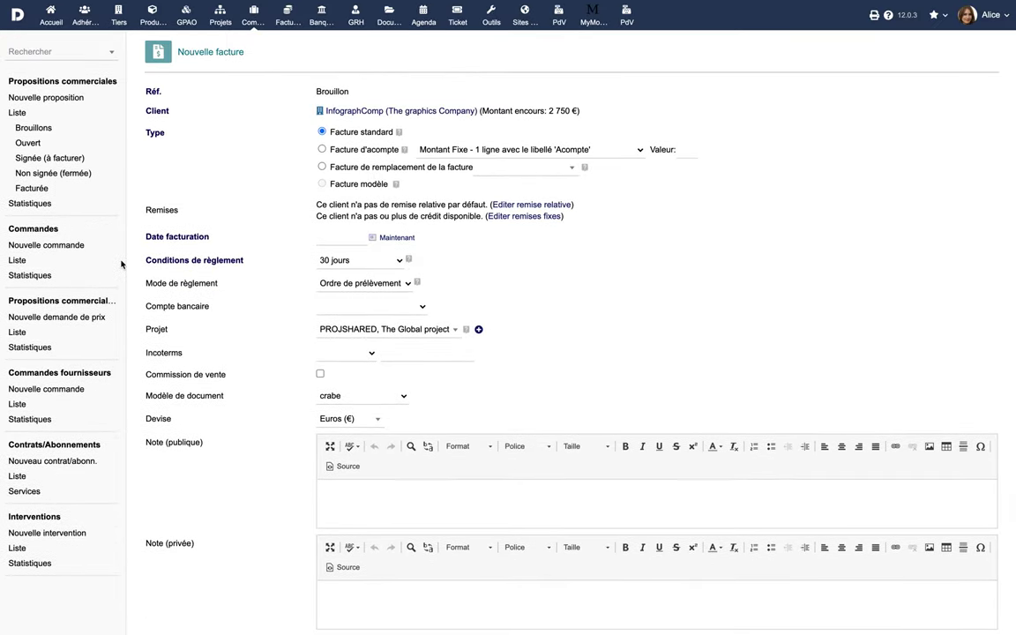
{"action": "left_click", "coordinate": [21, 265]}
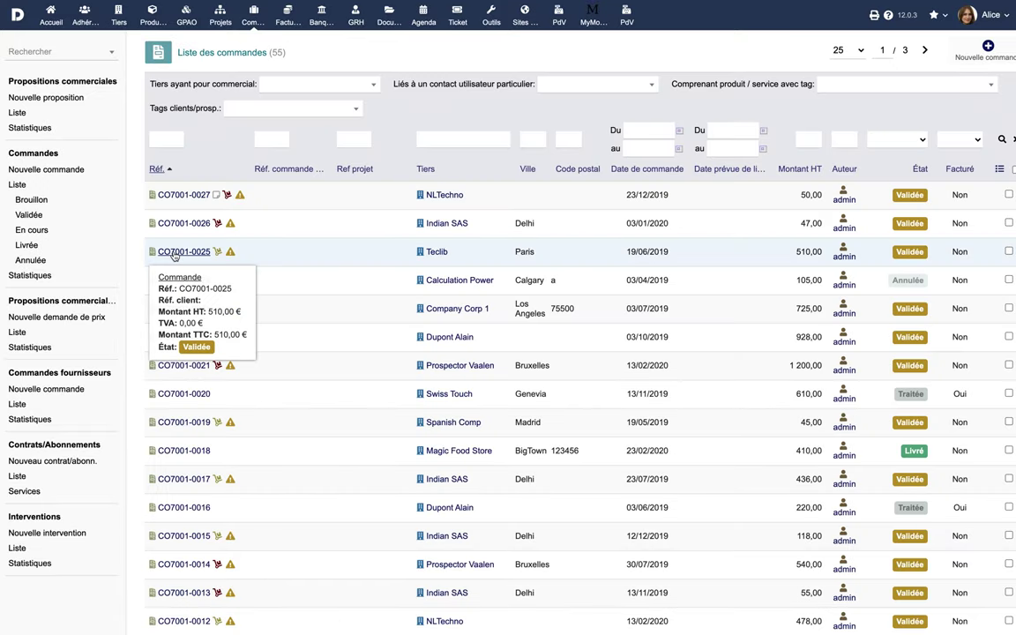
- Inspect customer order CO7001-0025 and supplier order CF2008-0008
{"action": "left_click", "coordinate": [174, 253]}
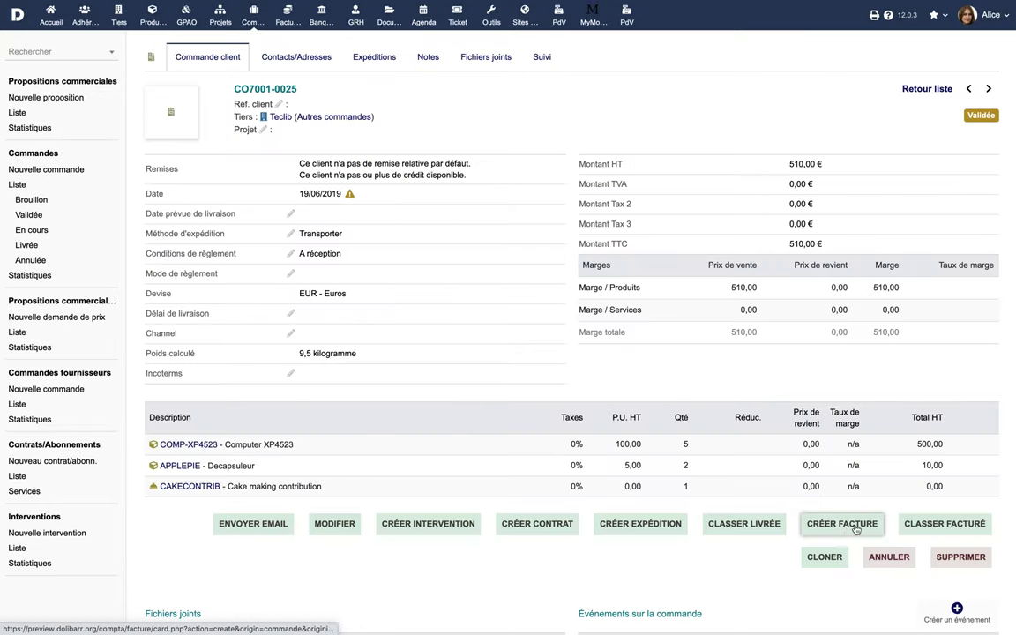
{"action": "left_click", "coordinate": [16, 403]}
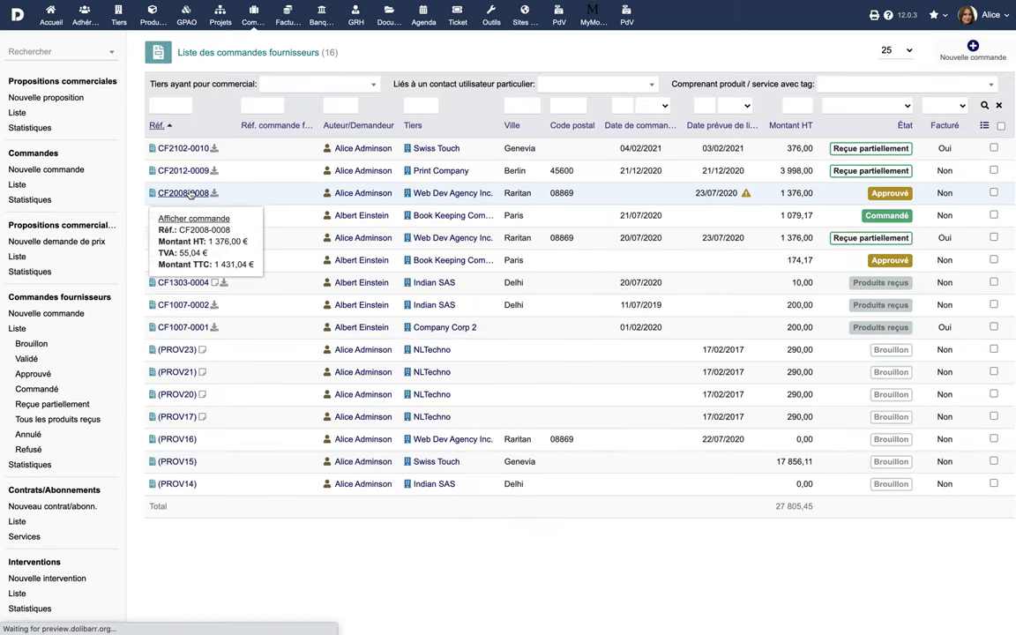
{"action": "left_click", "coordinate": [190, 194]}
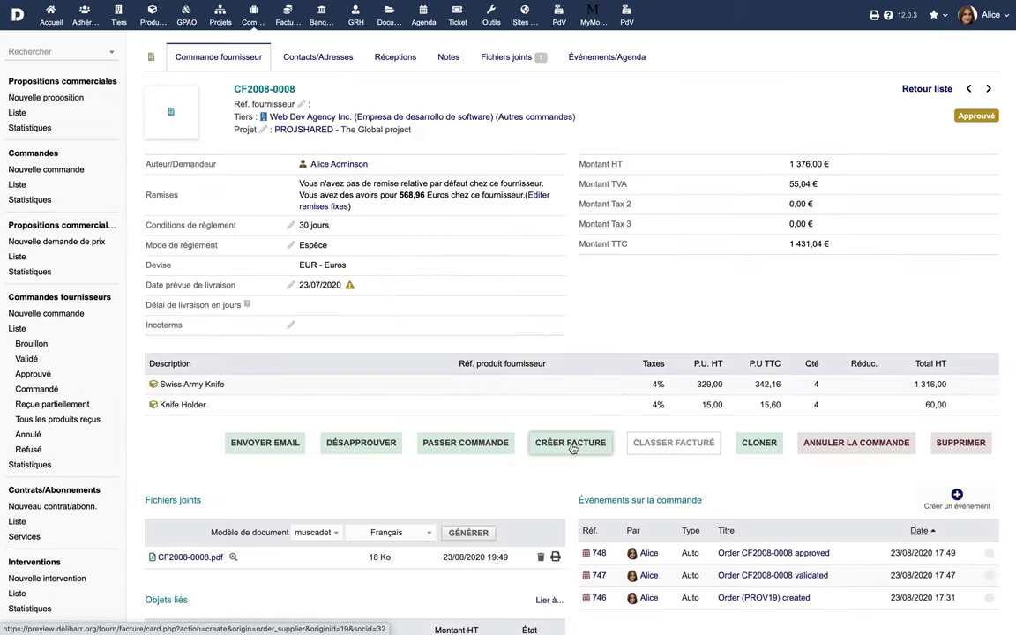
- Inspect contract CT2012-0005 and intervention FI2006-0004, then go to the Tiers area
{"action": "left_click", "coordinate": [17, 521]}
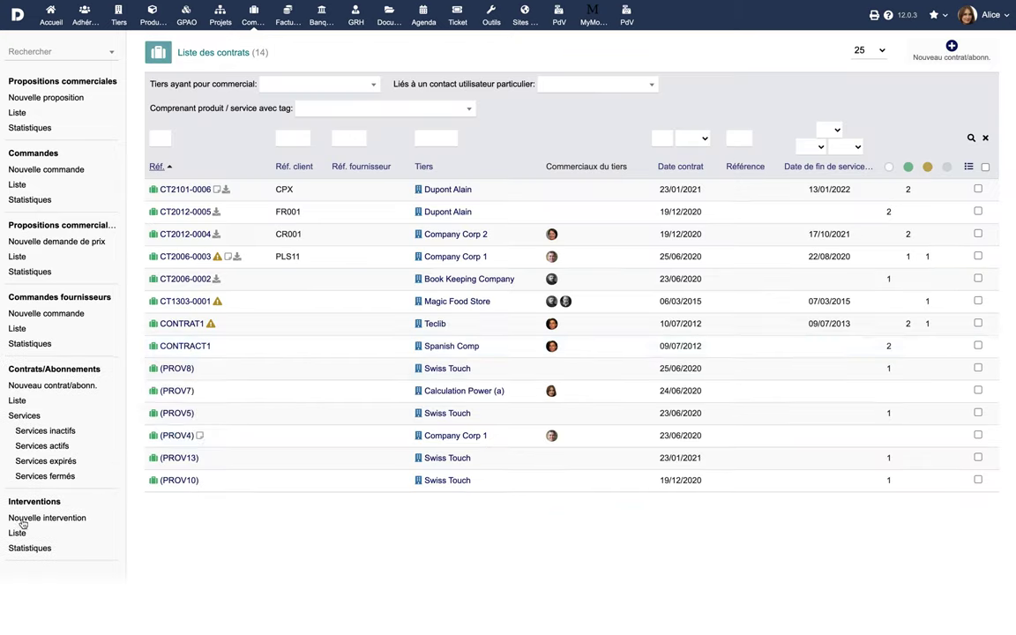
{"action": "left_click", "coordinate": [193, 218]}
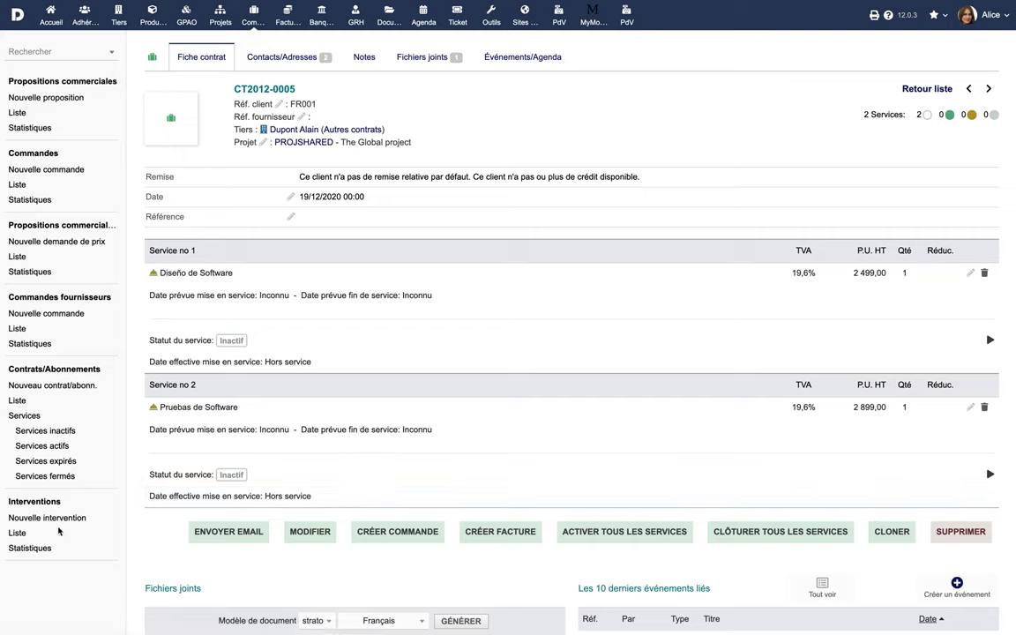
{"action": "left_click", "coordinate": [26, 533]}
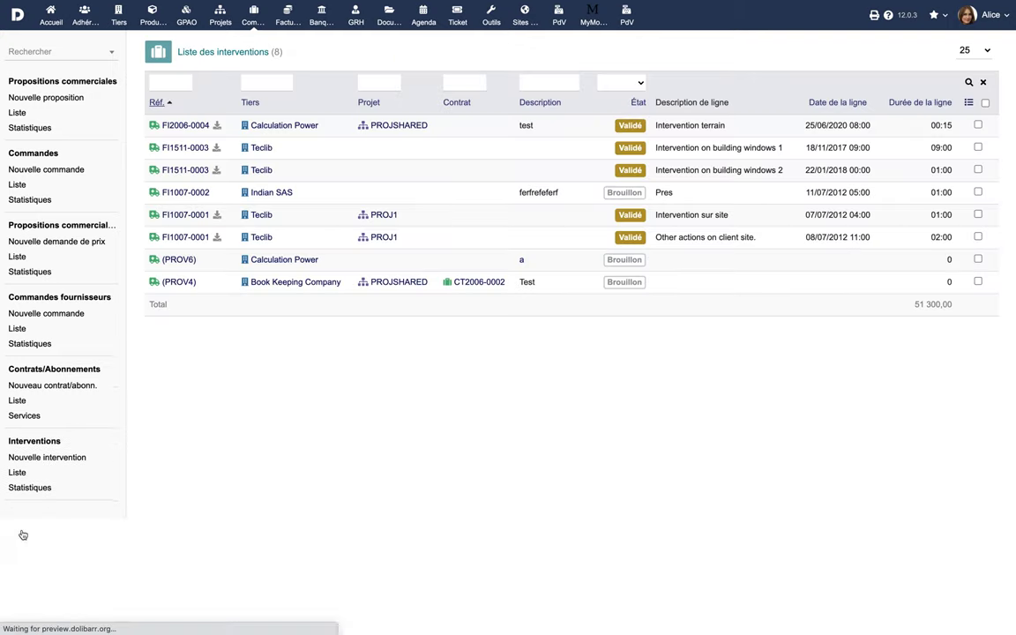
{"action": "left_click", "coordinate": [186, 126]}
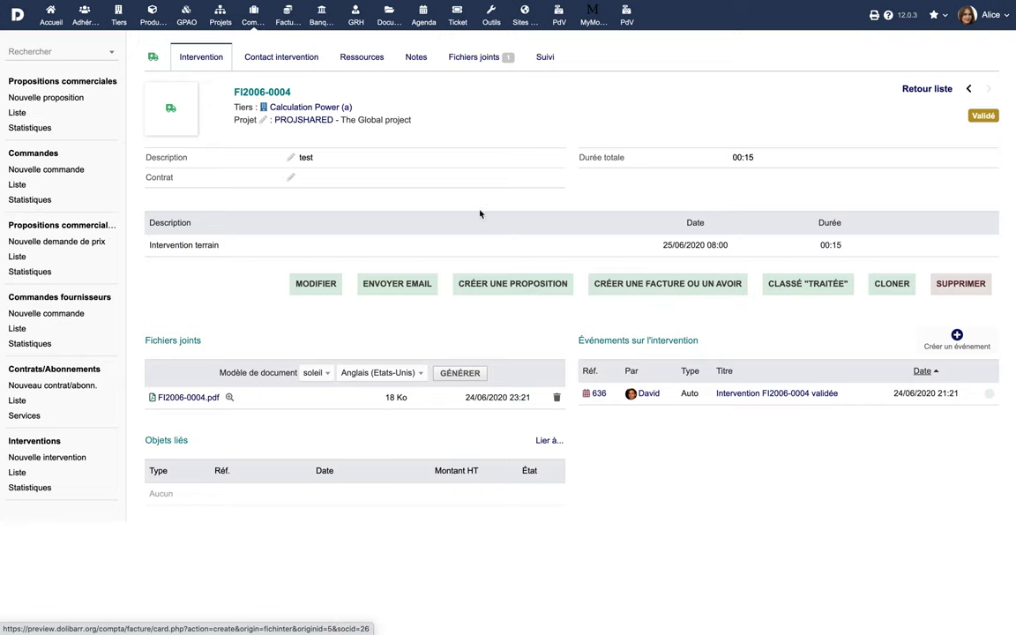
{"action": "left_click", "coordinate": [122, 25]}
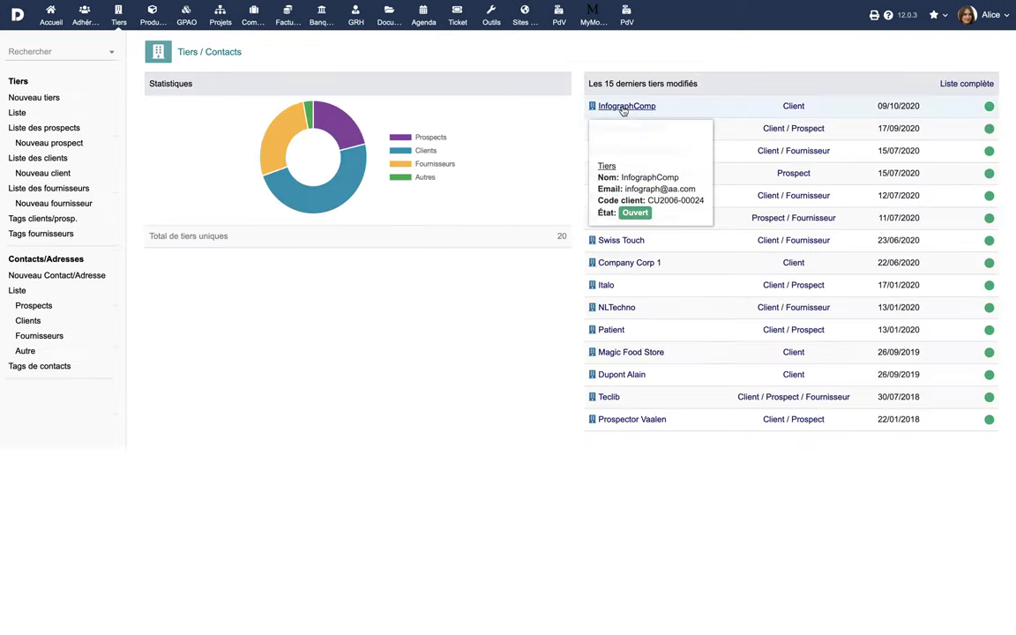
- View InfographComp's customer tab, then start a Nouvelle facture from Facturation
{"action": "left_click", "coordinate": [623, 106]}
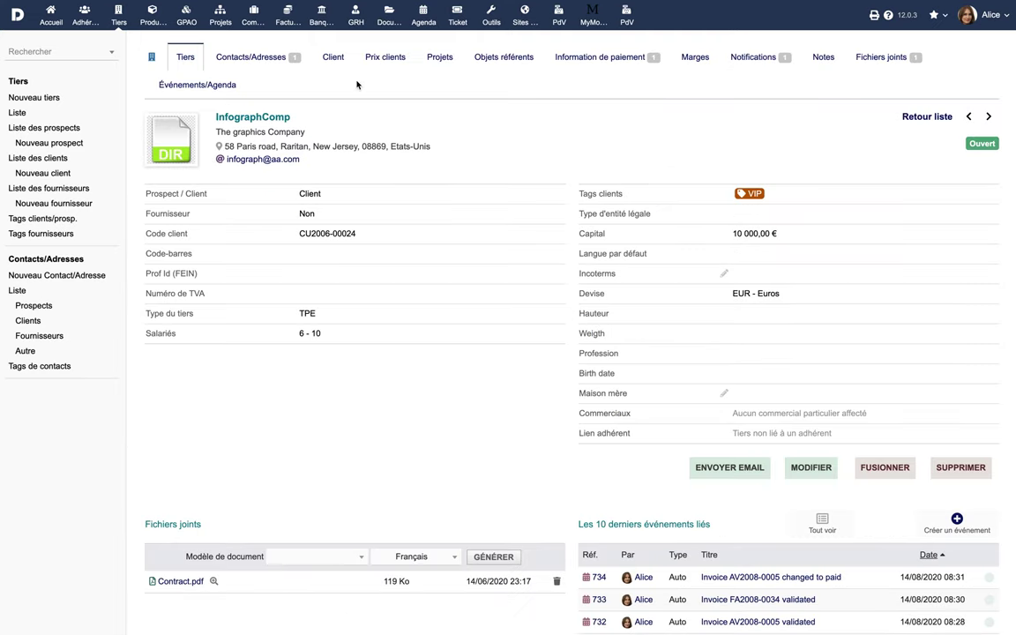
{"action": "left_click", "coordinate": [335, 59]}
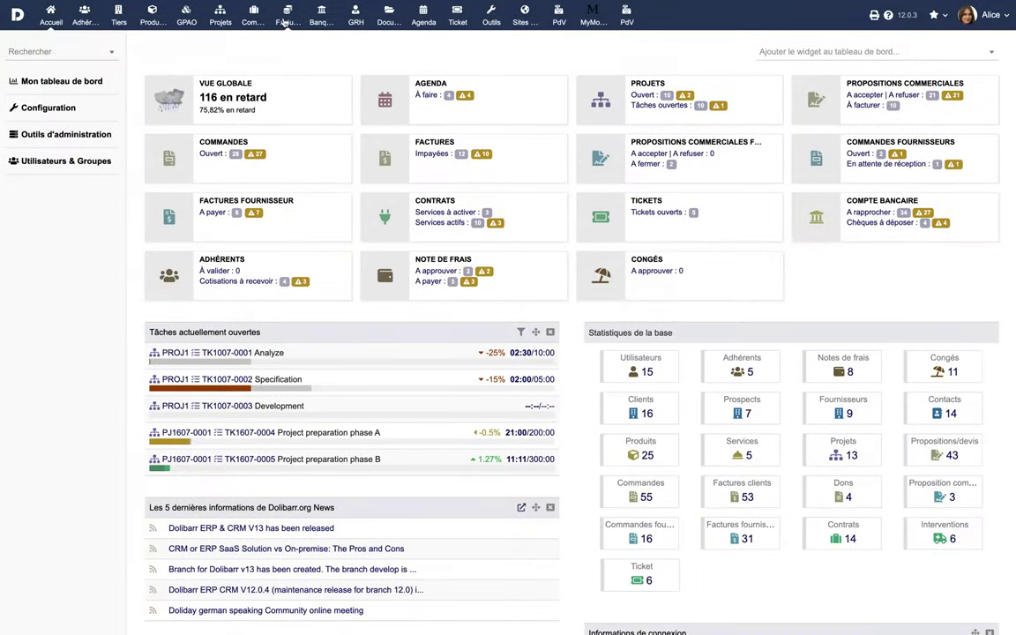
{"action": "left_click", "coordinate": [287, 20]}
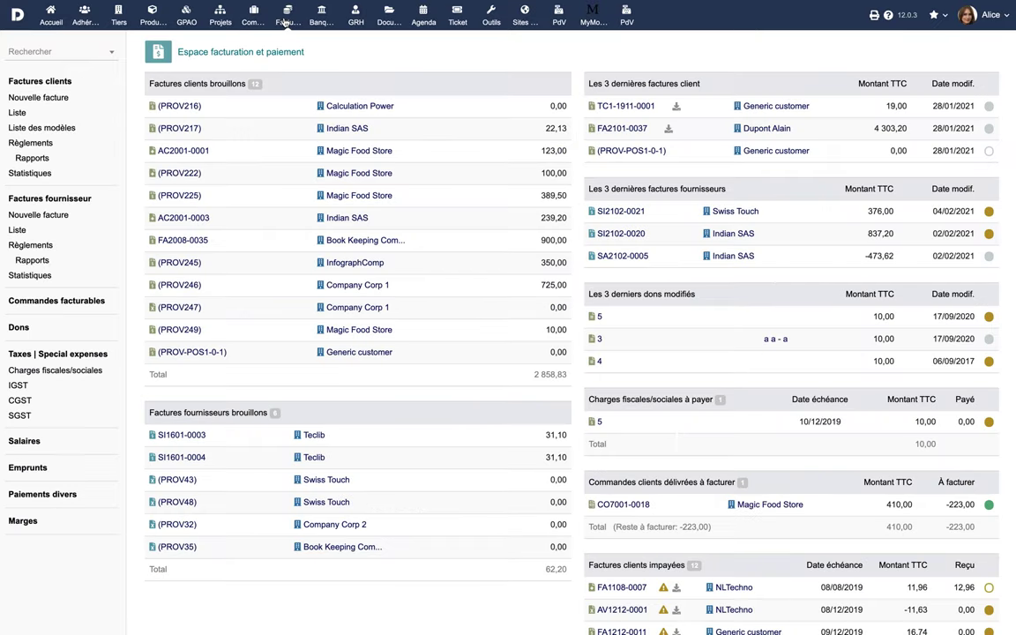
{"action": "left_click", "coordinate": [39, 102]}
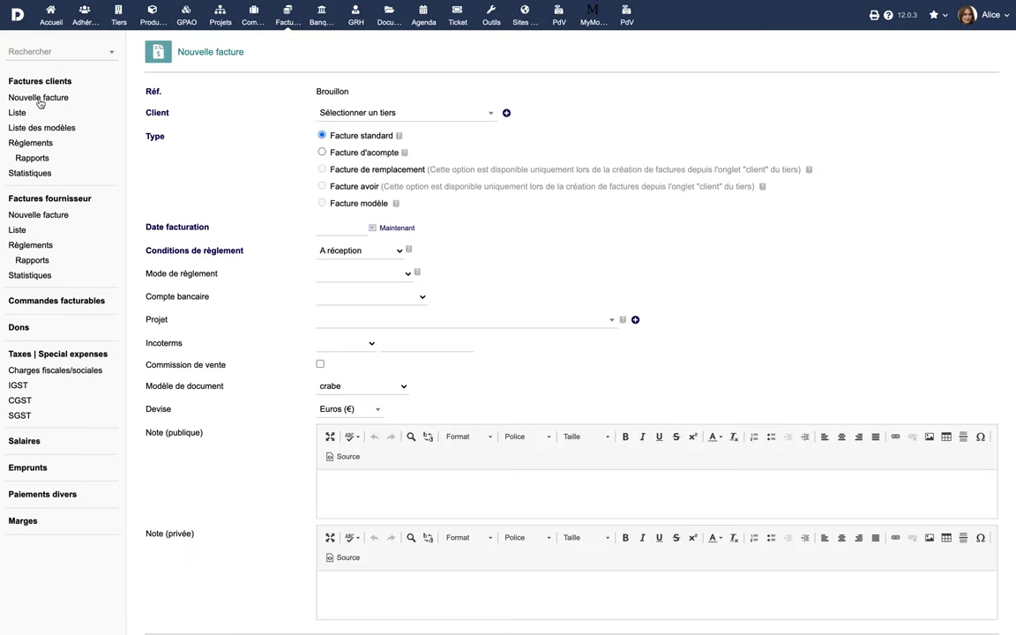
- Select Book Keeping Company as the client of the standard invoice
{"action": "left_click", "coordinate": [353, 113]}
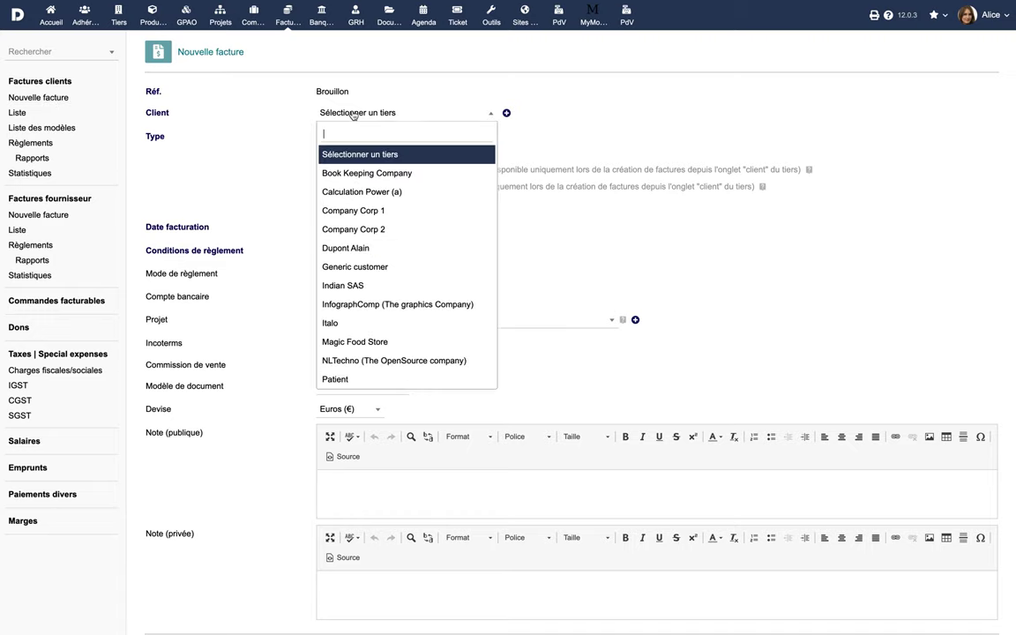
{"action": "left_click", "coordinate": [344, 173]}
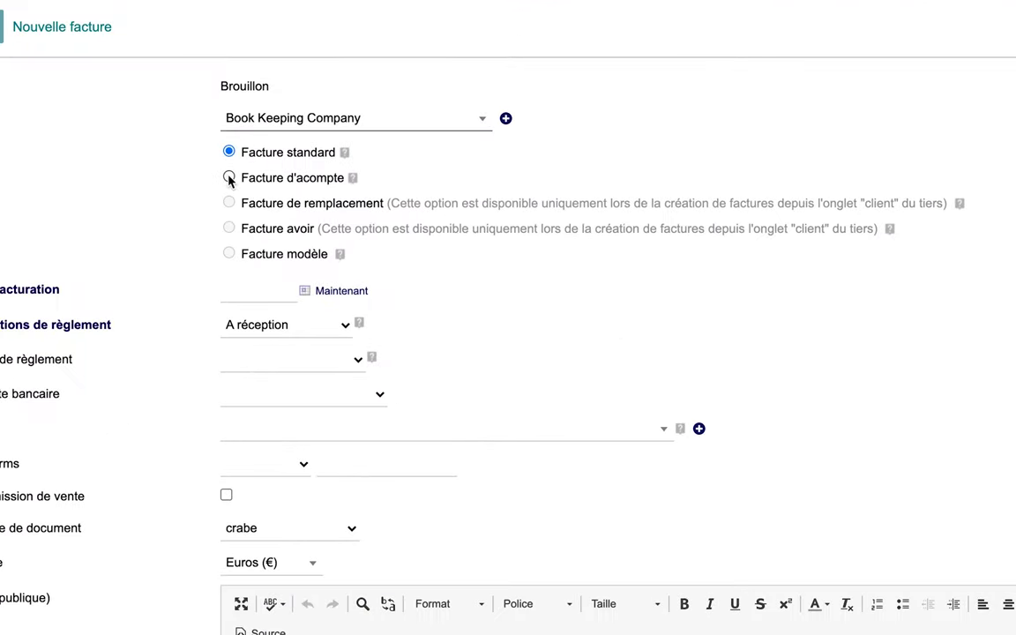
{"action": "mouse_move", "coordinate": [352, 177]}
{"action": "mouse_move", "coordinate": [887, 230]}
{"action": "mouse_move", "coordinate": [340, 254]}
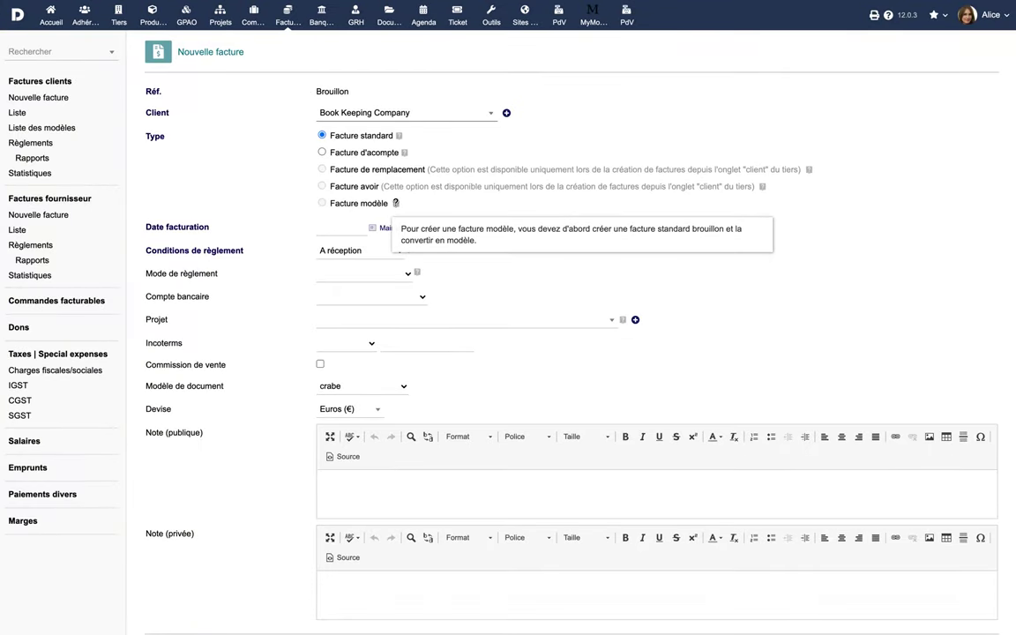
- Date the invoice today with 30 jours terms, Carte bancaire and Luxemburg Bank Account
{"action": "left_click", "coordinate": [395, 230]}
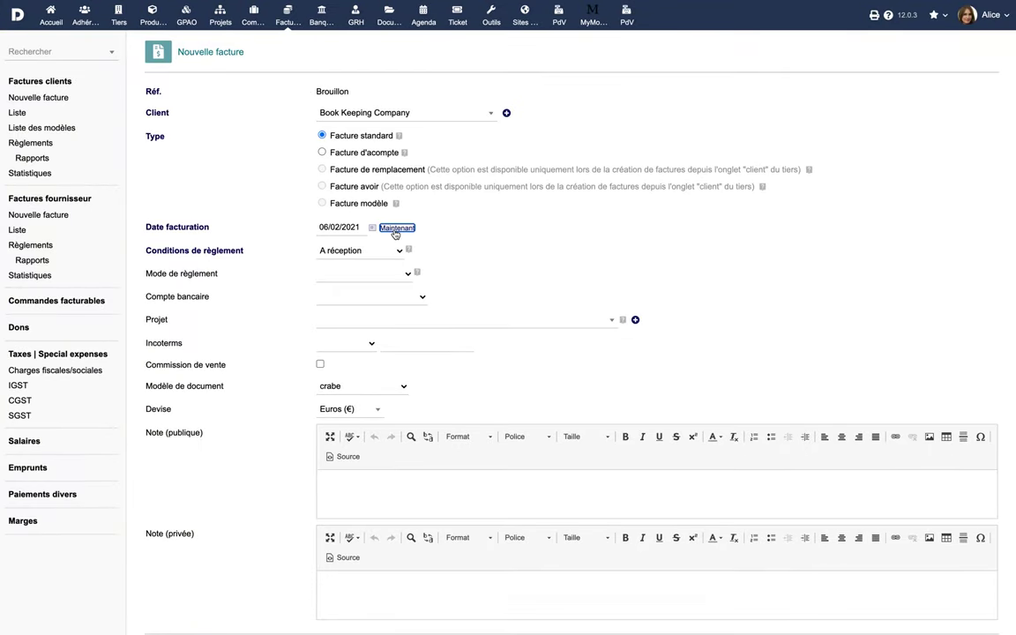
{"action": "left_click", "coordinate": [353, 251]}
{"action": "left_click", "coordinate": [386, 264]}
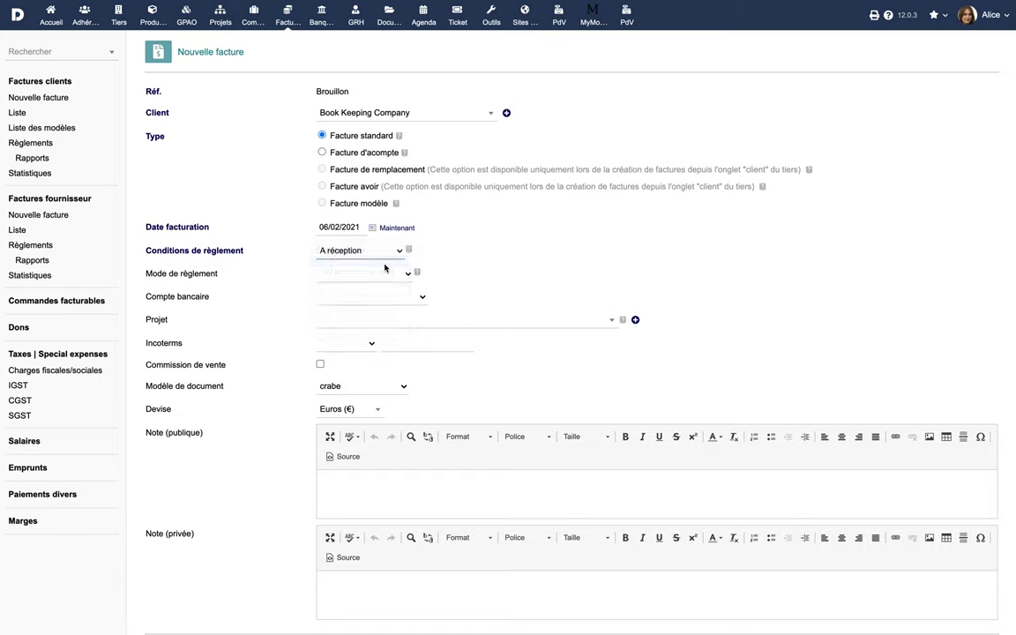
{"action": "left_click", "coordinate": [363, 273]}
{"action": "left_click", "coordinate": [378, 284]}
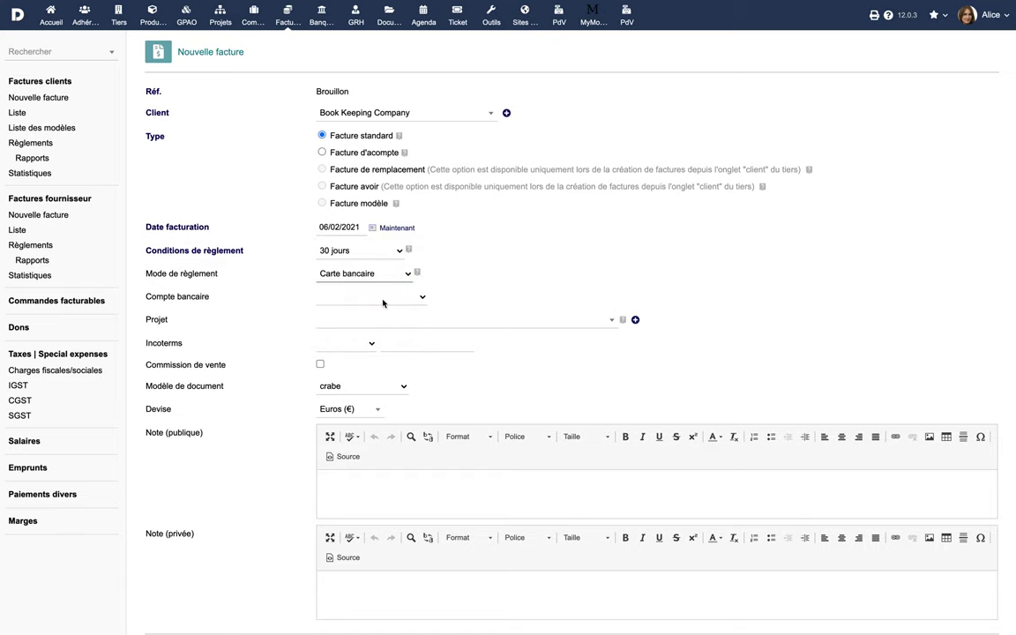
{"action": "left_click", "coordinate": [383, 300]}
{"action": "left_click", "coordinate": [380, 318]}
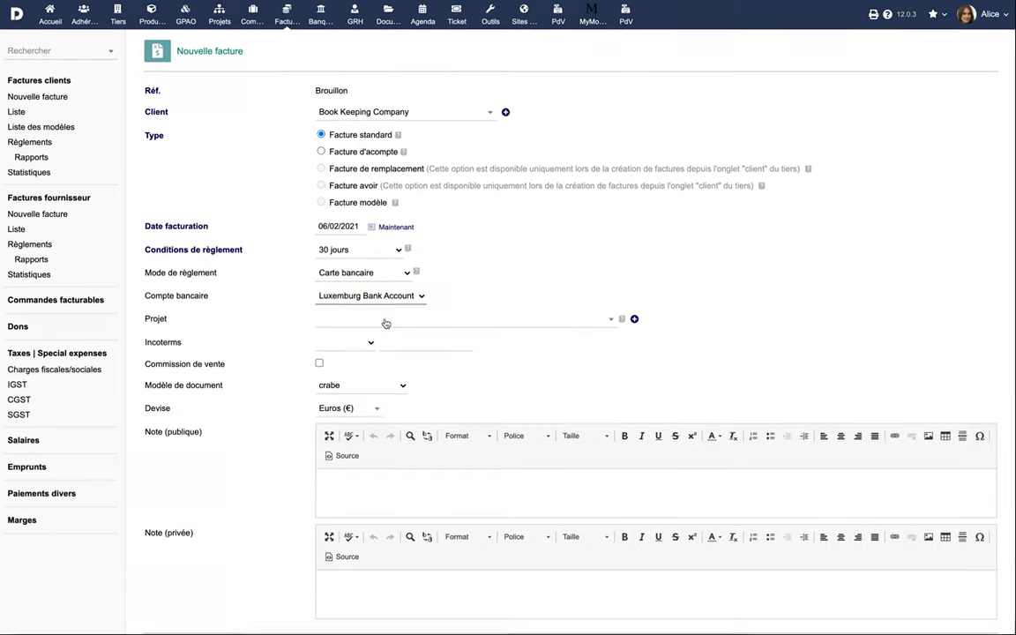
- Link project PROJ1, keep Euros, and create the draft invoice
{"action": "left_click", "coordinate": [393, 325]}
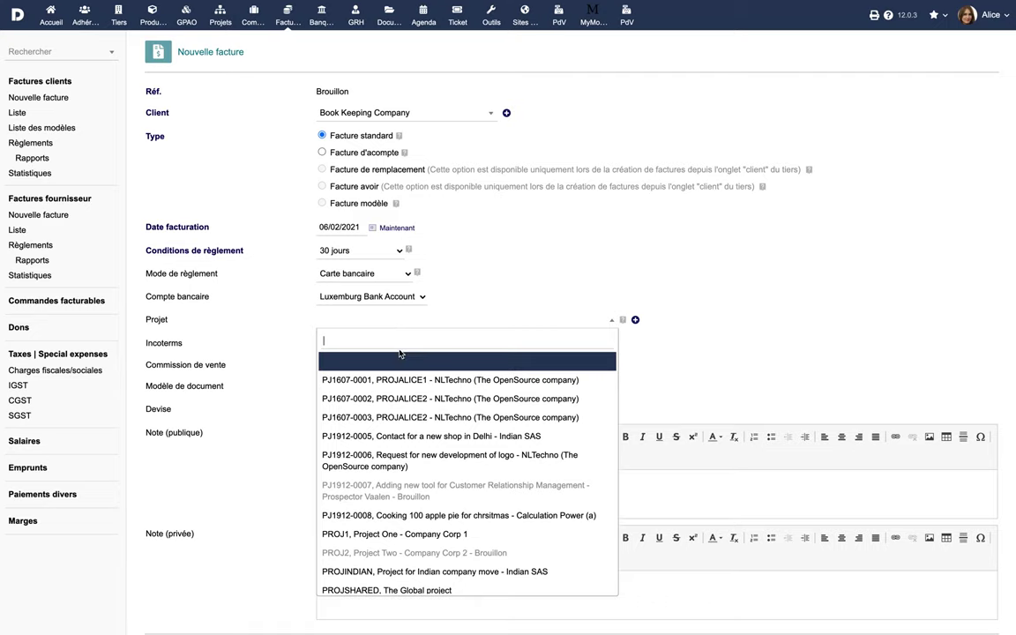
{"action": "left_click", "coordinate": [404, 536]}
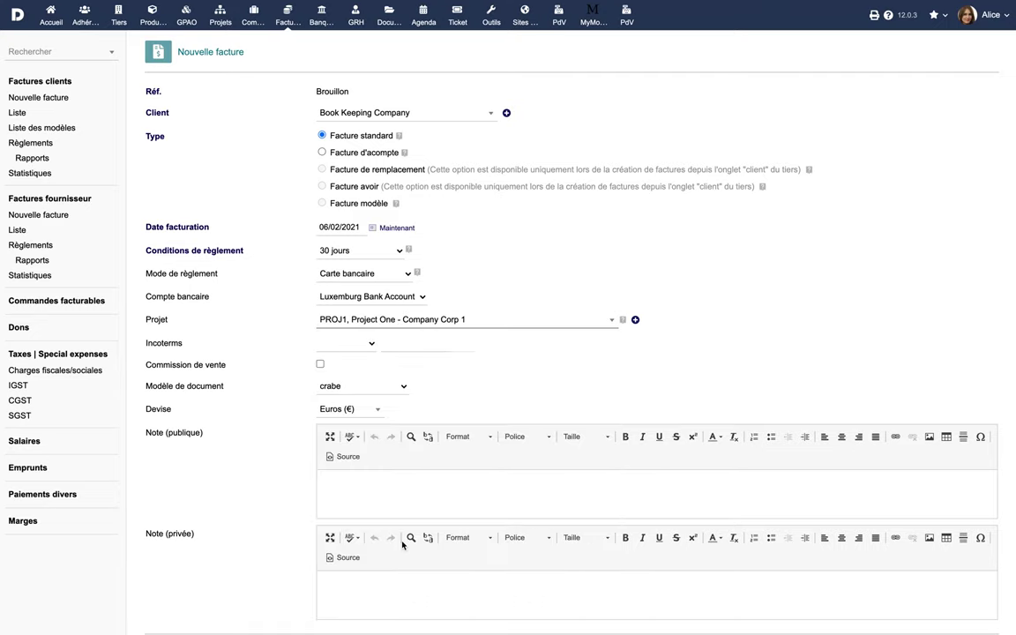
{"action": "left_click", "coordinate": [349, 408]}
{"action": "left_click", "coordinate": [353, 469]}
{"action": "scroll", "coordinate": [441, 485], "scroll_direction": "down", "scroll_amount": 1}
{"action": "left_click", "coordinate": [510, 609]}
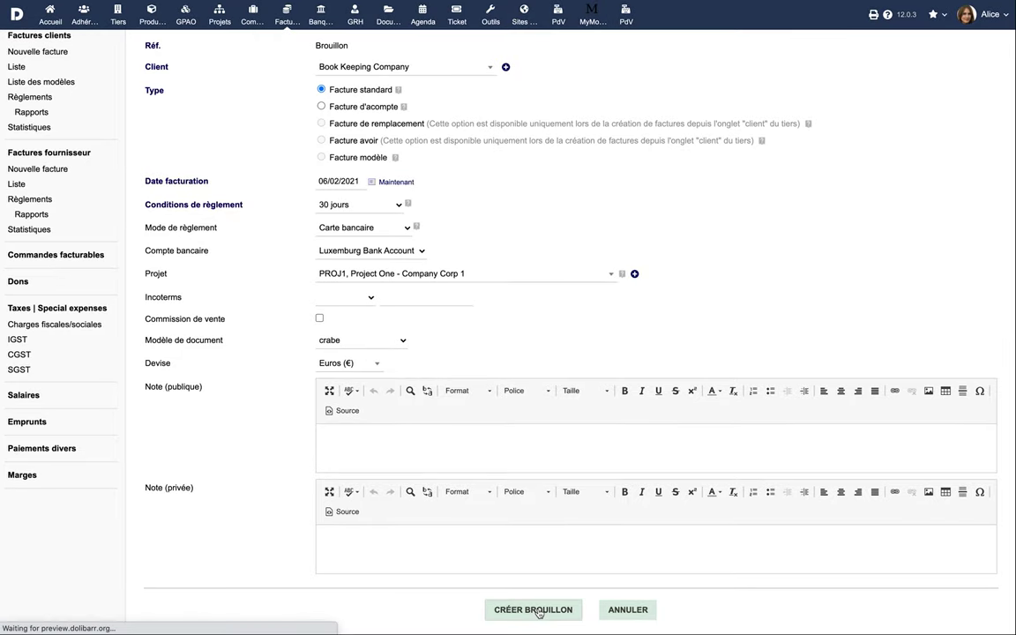
- Add service line 'Conception d'applications mobiles' at 899
{"action": "scroll", "coordinate": [461, 412], "scroll_direction": "down", "scroll_amount": 3}
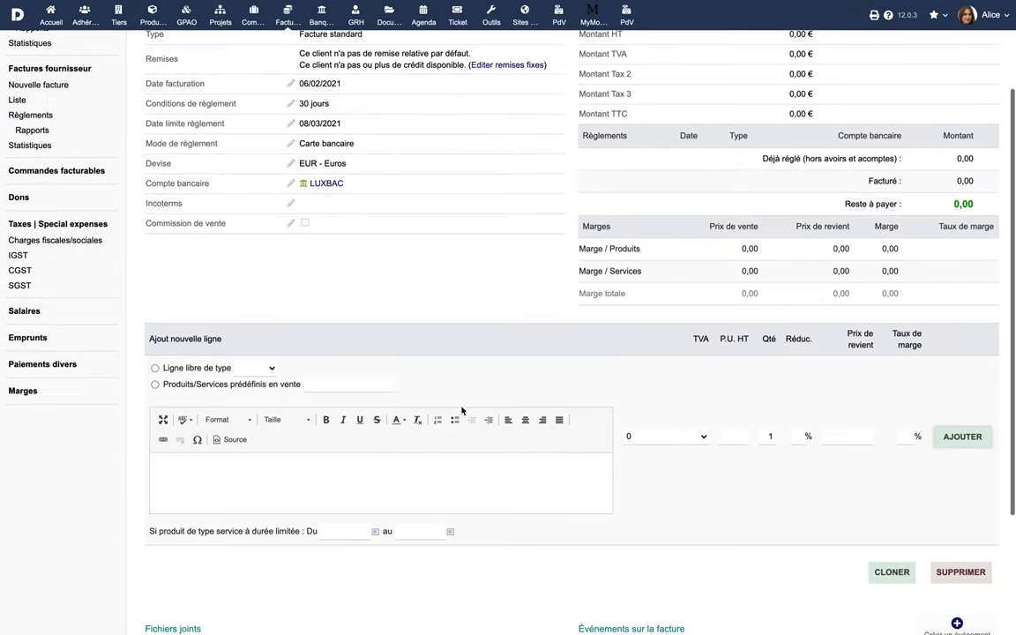
{"action": "left_click", "coordinate": [155, 368]}
{"action": "left_click", "coordinate": [254, 368]}
{"action": "left_click", "coordinate": [253, 389]}
{"action": "left_click", "coordinate": [265, 484]}
{"action": "type", "text": "Conception d'applications mobiles"}
{"action": "left_click", "coordinate": [733, 438]}
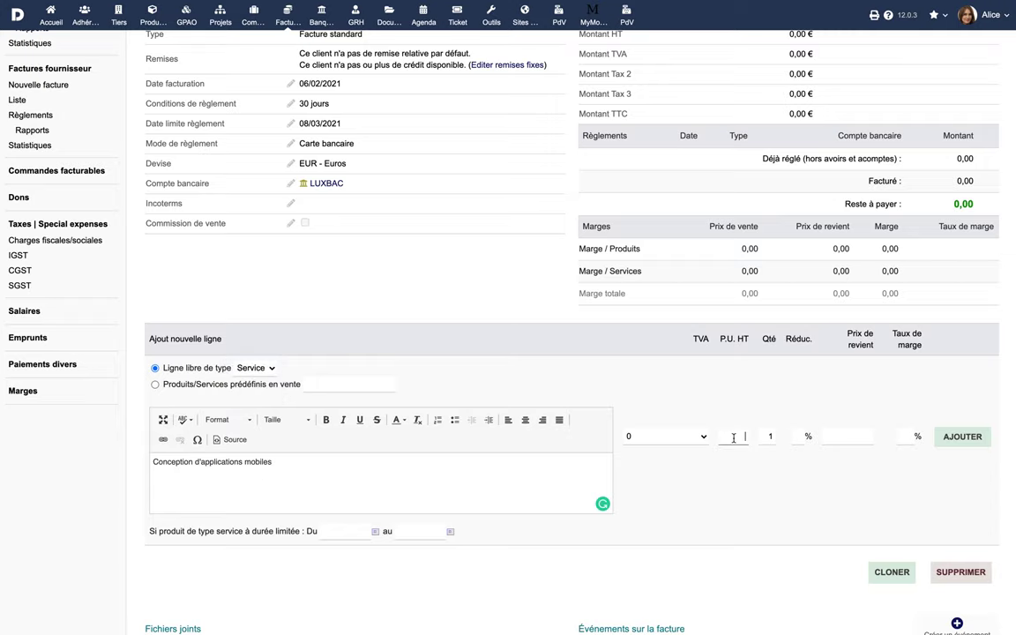
{"action": "type", "text": "899"}
{"action": "left_click", "coordinate": [946, 438]}
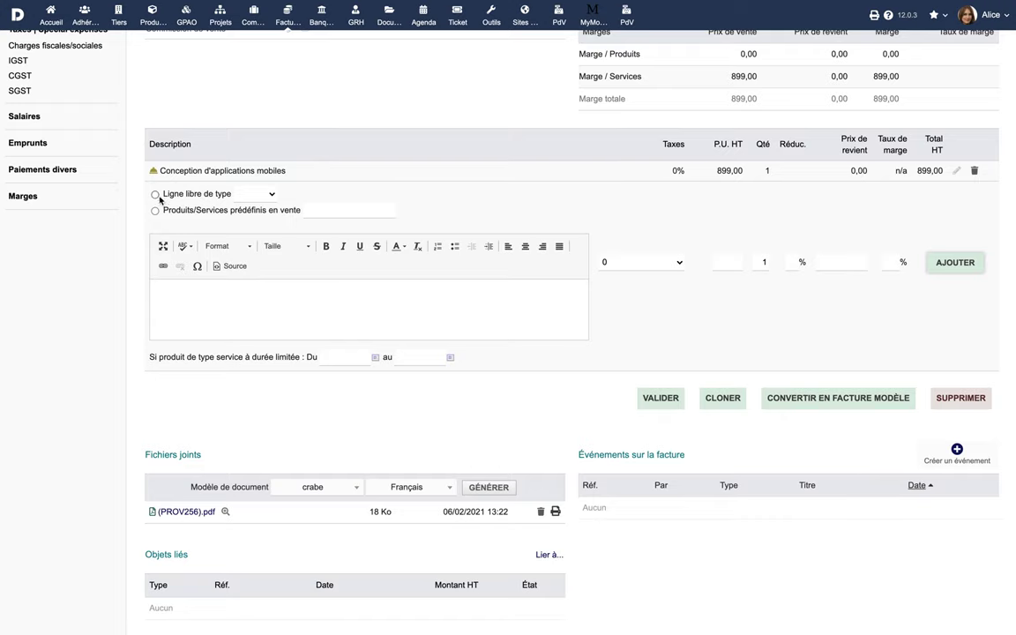
- Add service line 'Développement d'applications mobiles' at 2299
{"action": "left_click", "coordinate": [256, 193]}
{"action": "left_click", "coordinate": [256, 207]}
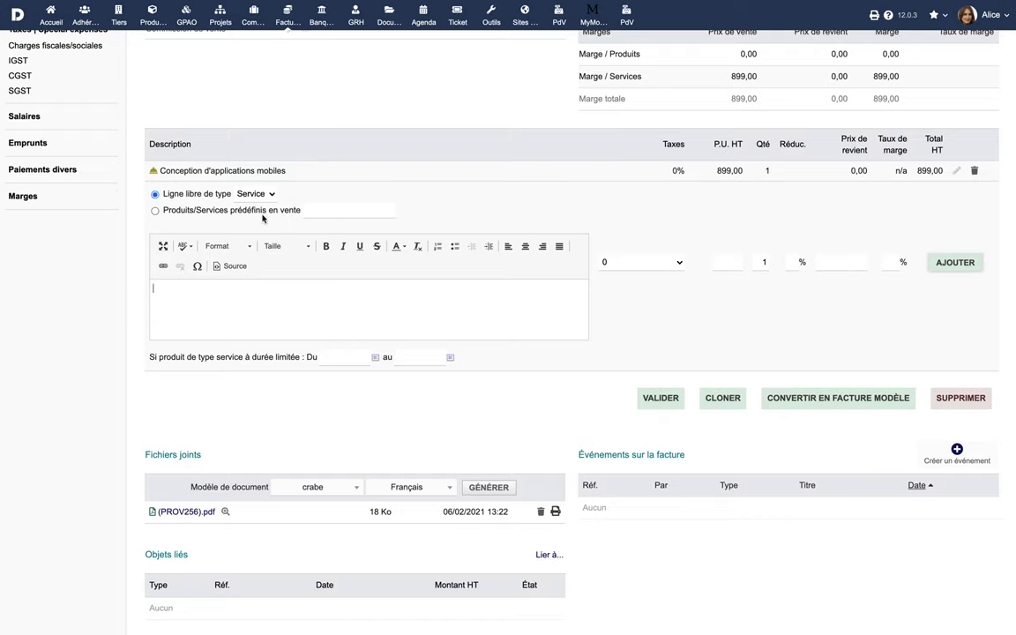
{"action": "type", "text": "Développement d'applications mobiles"}
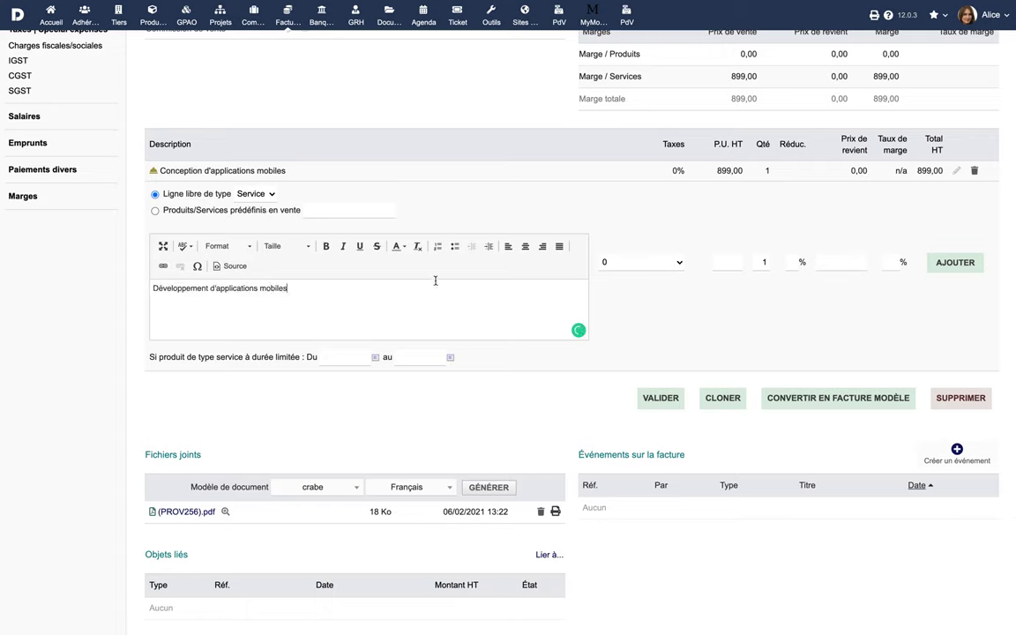
{"action": "left_click", "coordinate": [728, 258]}
{"action": "type", "text": "2299"}
{"action": "left_click", "coordinate": [953, 262]}
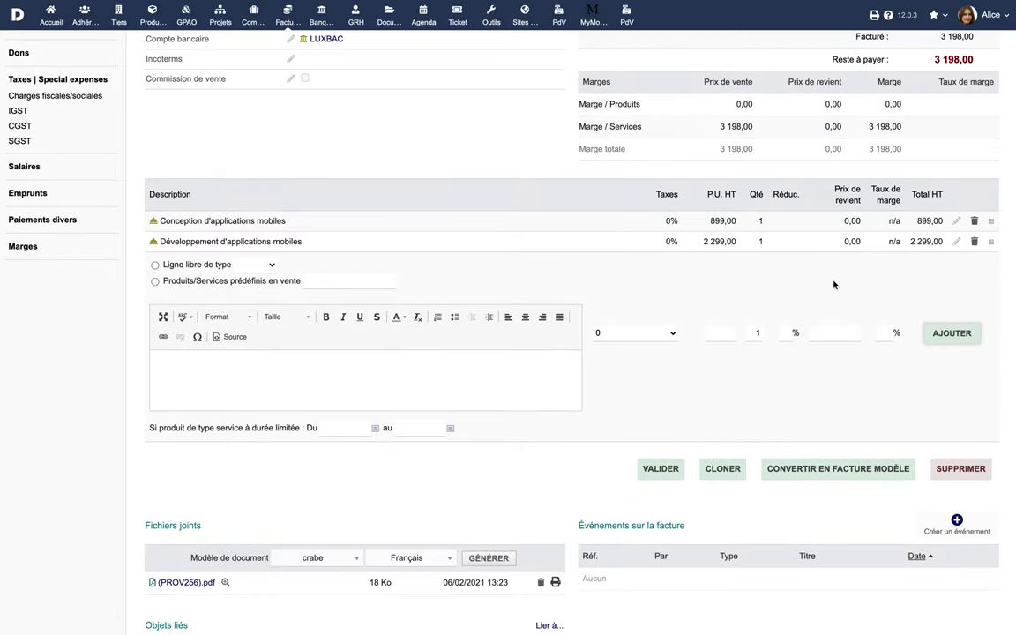
{"action": "scroll", "coordinate": [834, 284], "scroll_direction": "up", "scroll_amount": 5}
- Upload Contract Revised.pdf to PROV256's attached files and return to the invoice card
{"action": "left_click", "coordinate": [407, 58]}
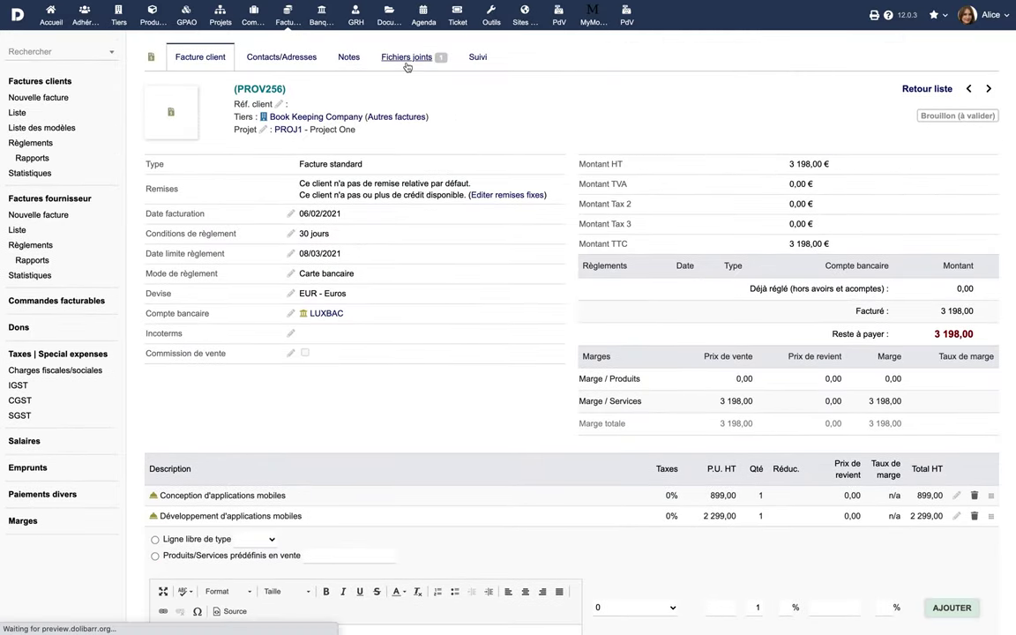
{"action": "left_click", "coordinate": [175, 262]}
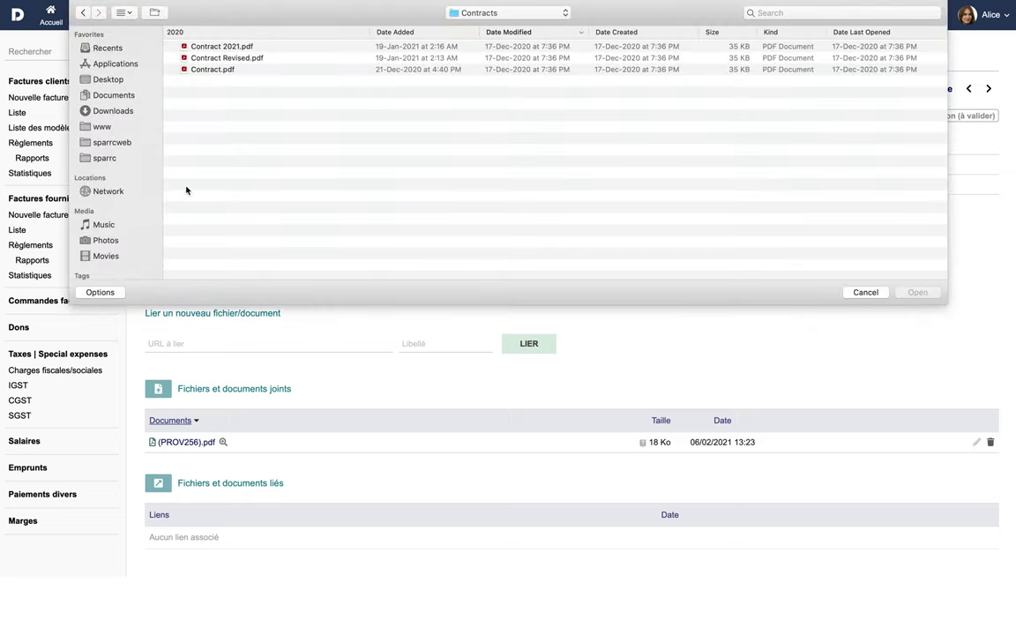
{"action": "left_click", "coordinate": [221, 58]}
{"action": "left_click", "coordinate": [918, 292]}
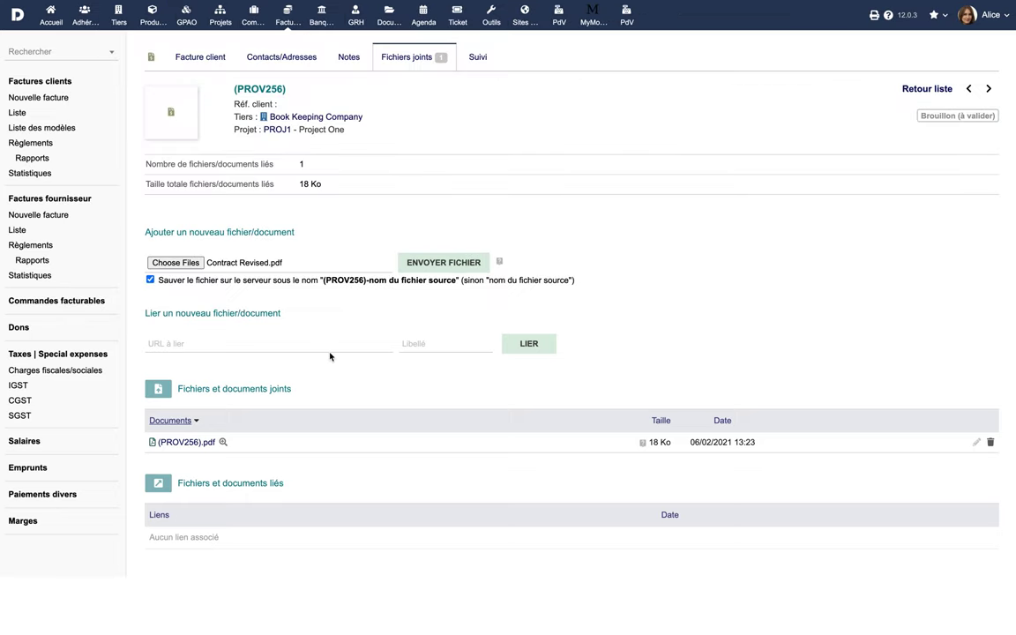
{"action": "left_click", "coordinate": [423, 270]}
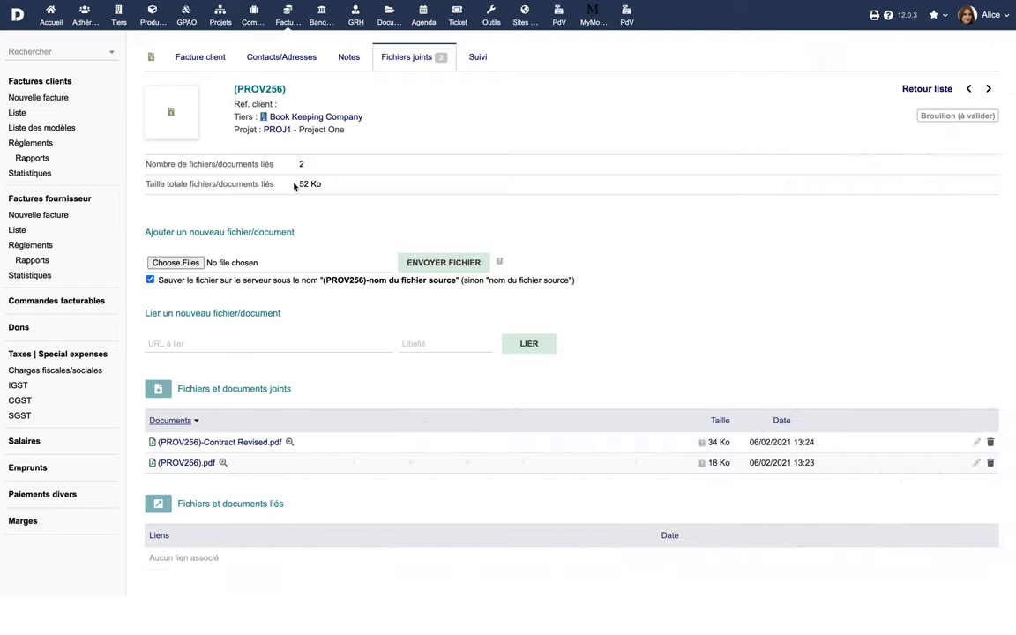
{"action": "left_click", "coordinate": [200, 58]}
{"action": "scroll", "coordinate": [624, 494], "scroll_direction": "down", "scroll_amount": 5}
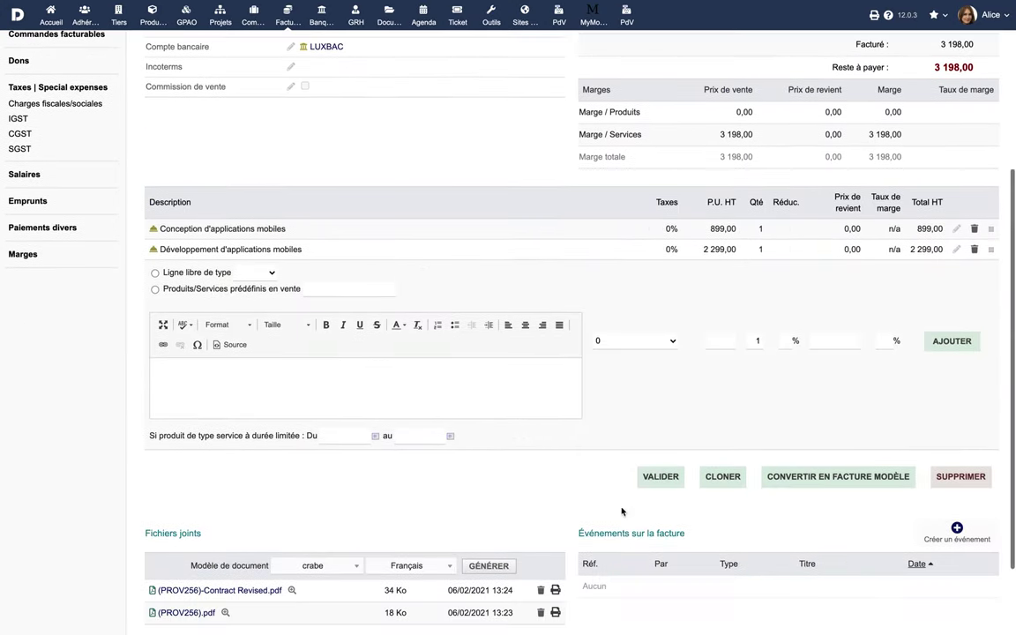
- Validate the draft as FA2102-0040 and check its generated PDF
{"action": "left_click", "coordinate": [663, 478]}
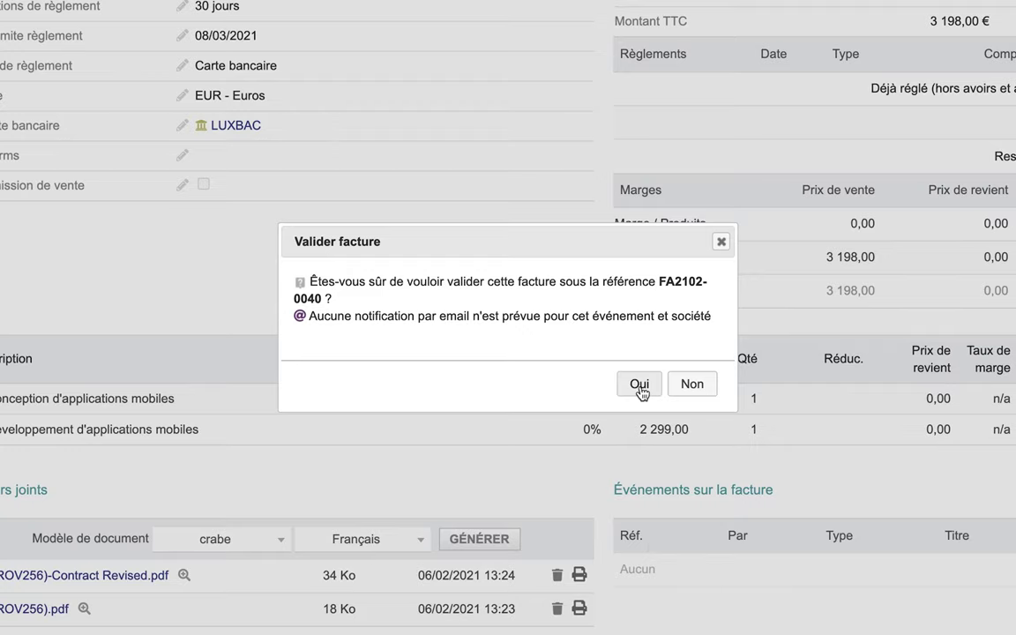
{"action": "left_click", "coordinate": [641, 386]}
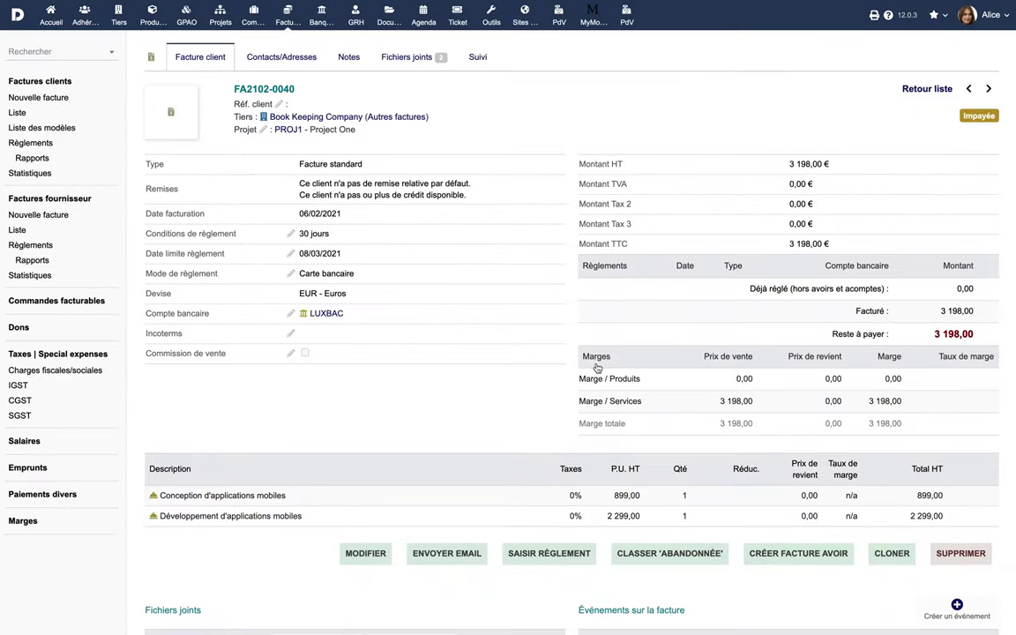
{"action": "scroll", "coordinate": [597, 368], "scroll_direction": "down", "scroll_amount": 5}
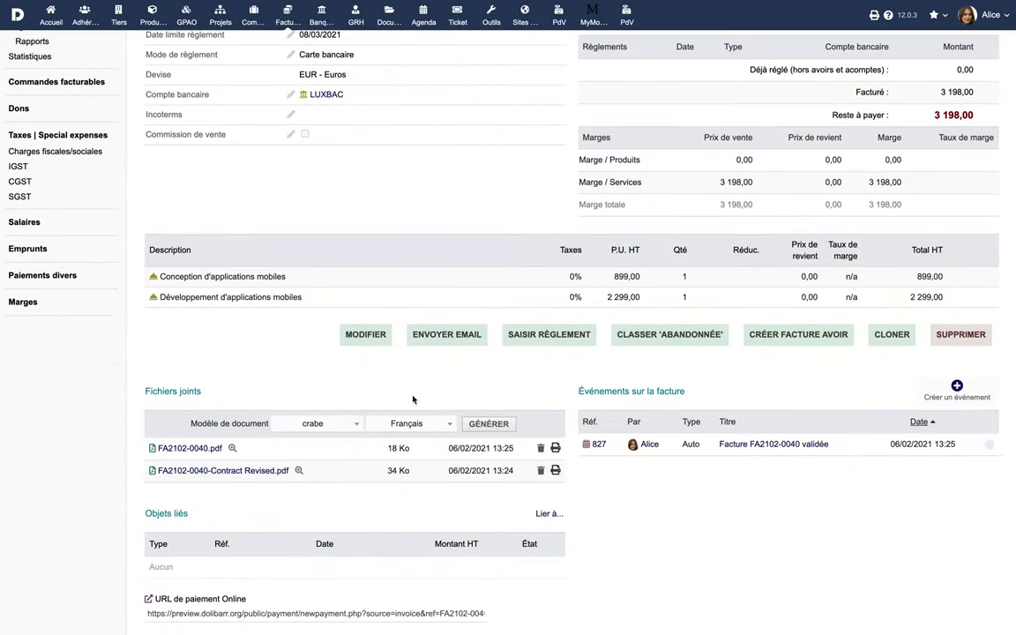
{"action": "left_click", "coordinate": [181, 448]}
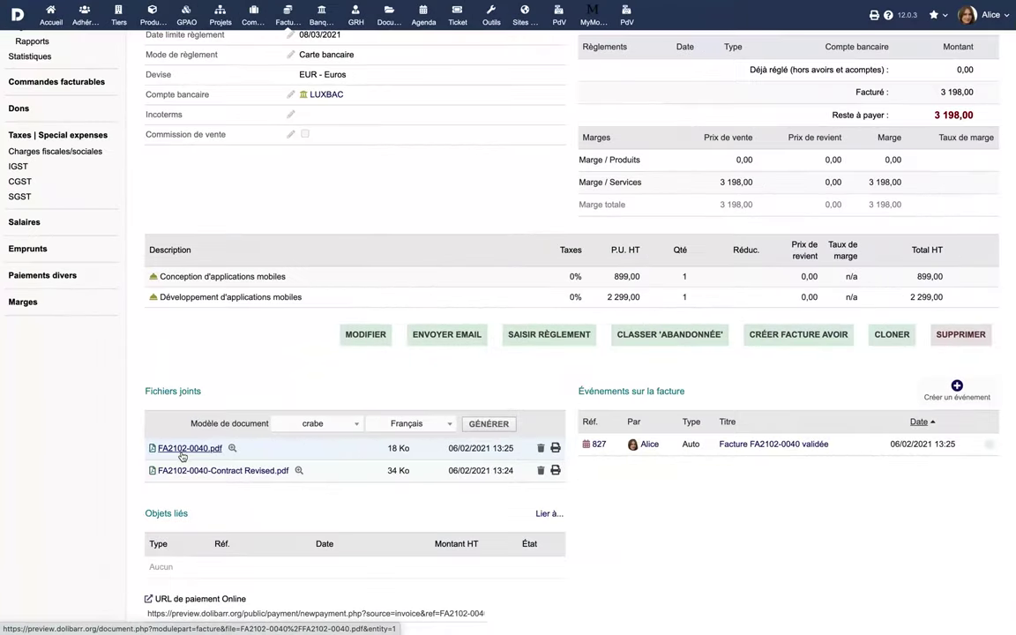
{"action": "scroll", "coordinate": [329, 356], "scroll_direction": "up", "scroll_amount": 5}
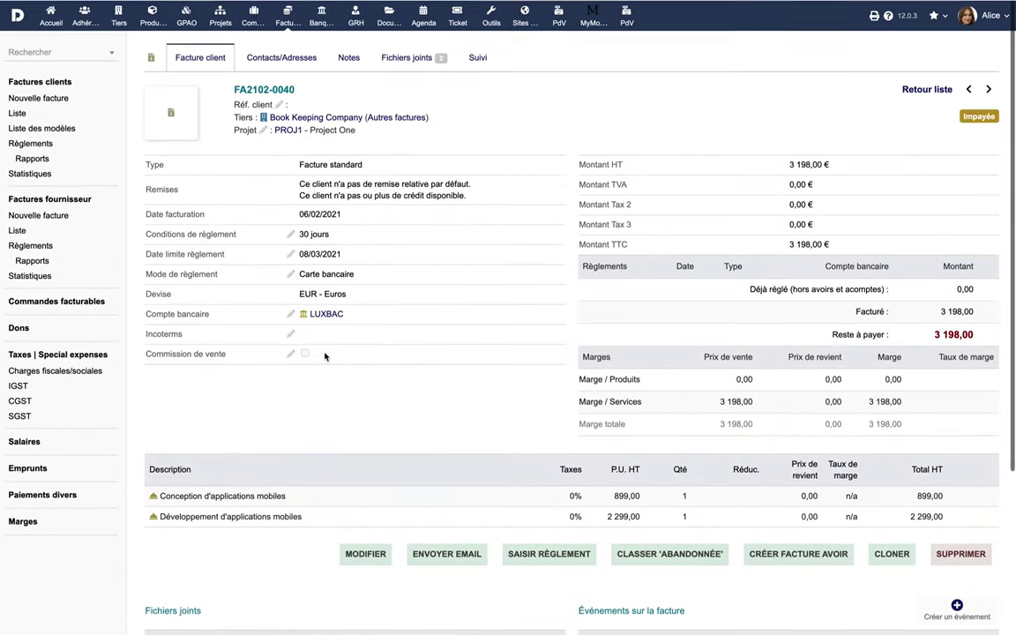
- Email invoice FA2102-0040 with its PDF, filling in the recipient's e-mail address
{"action": "left_click", "coordinate": [454, 553]}
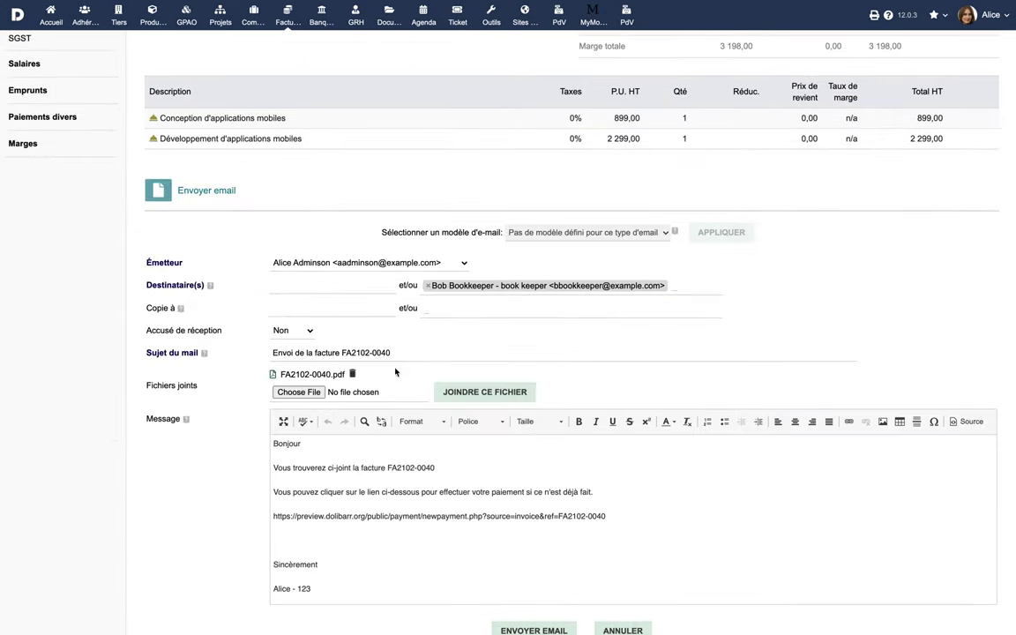
{"action": "left_click", "coordinate": [344, 285]}
{"action": "scroll", "coordinate": [562, 552], "scroll_direction": "down", "scroll_amount": 1}
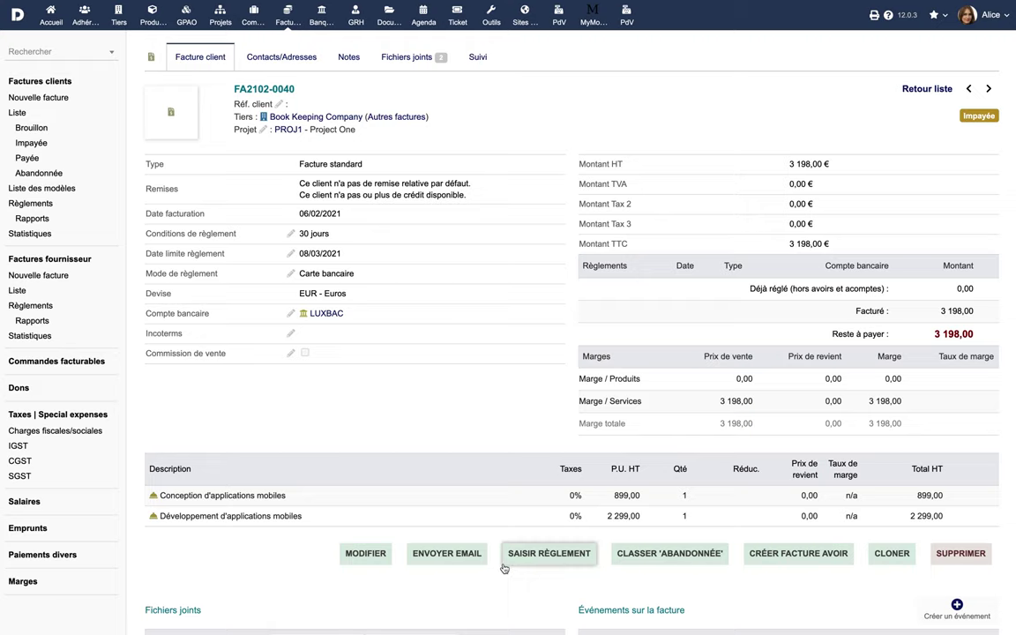
- Record a 1198 card payment dated 08/02/2021, reference 38238T, into Luxemburg Bank Account
{"action": "left_click", "coordinate": [547, 556]}
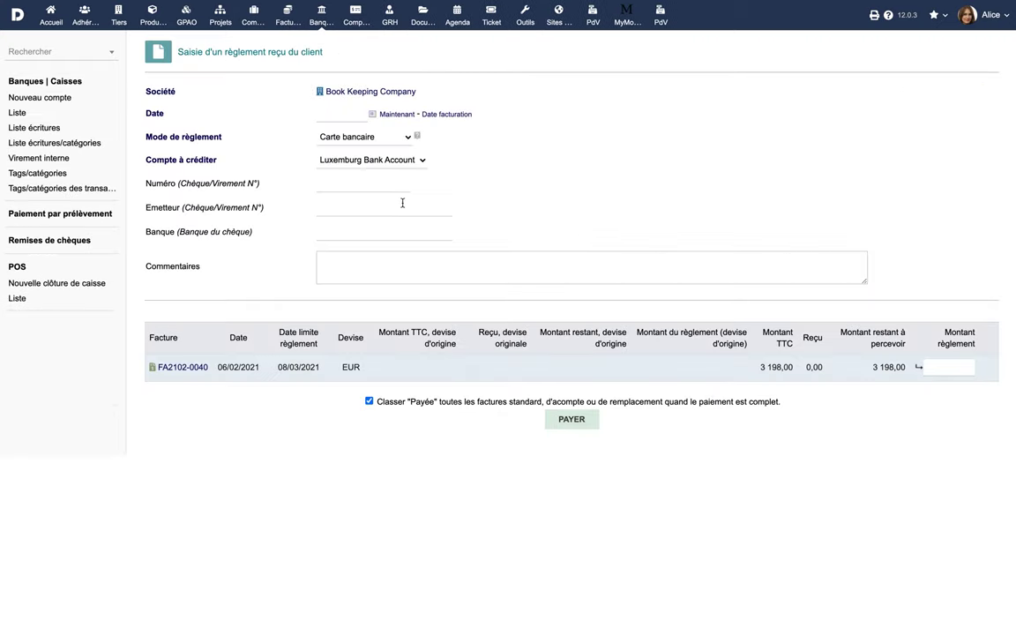
{"action": "left_click", "coordinate": [340, 112]}
{"action": "left_click", "coordinate": [334, 191]}
{"action": "left_click", "coordinate": [364, 137]}
{"action": "left_click", "coordinate": [364, 137]}
{"action": "left_click", "coordinate": [371, 159]}
{"action": "left_click", "coordinate": [370, 160]}
{"action": "left_click", "coordinate": [379, 181]}
{"action": "type", "text": "38238T"}
{"action": "left_click", "coordinate": [937, 369]}
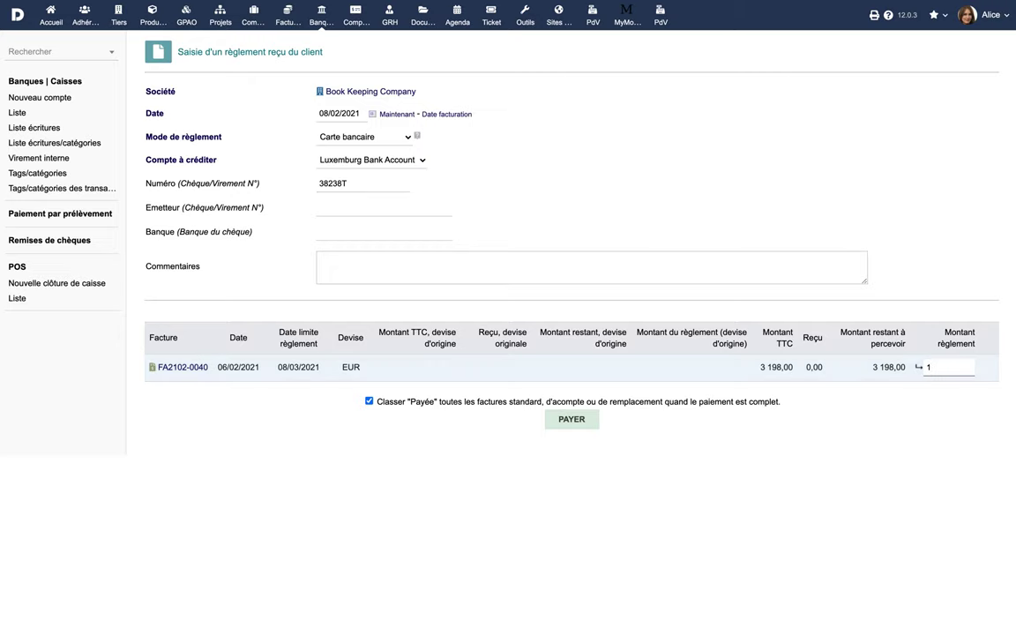
{"action": "type", "text": "1198"}
{"action": "left_click", "coordinate": [583, 421]}
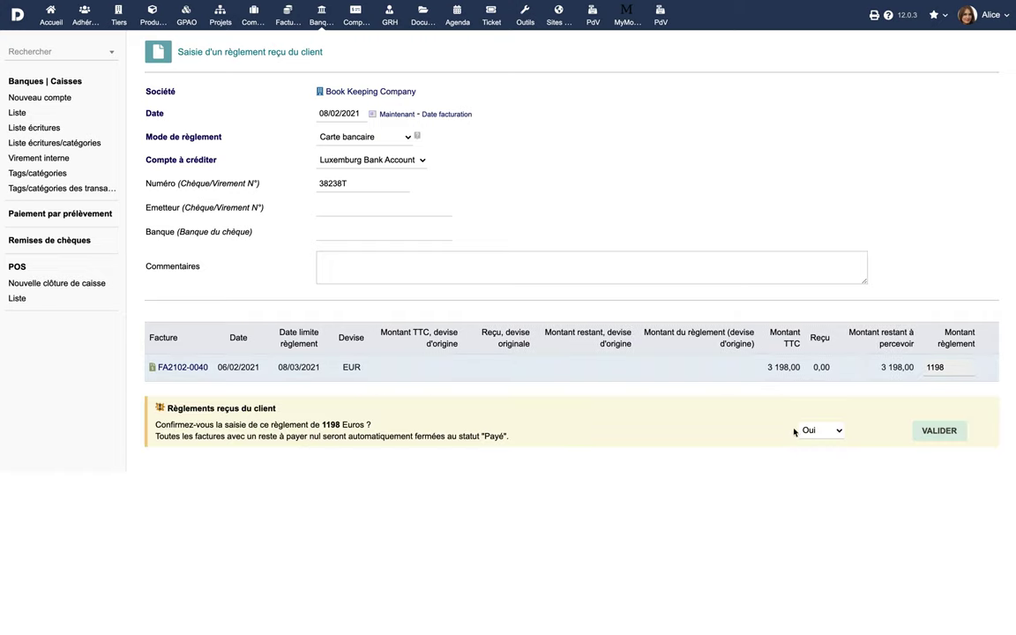
{"action": "left_click", "coordinate": [939, 434]}
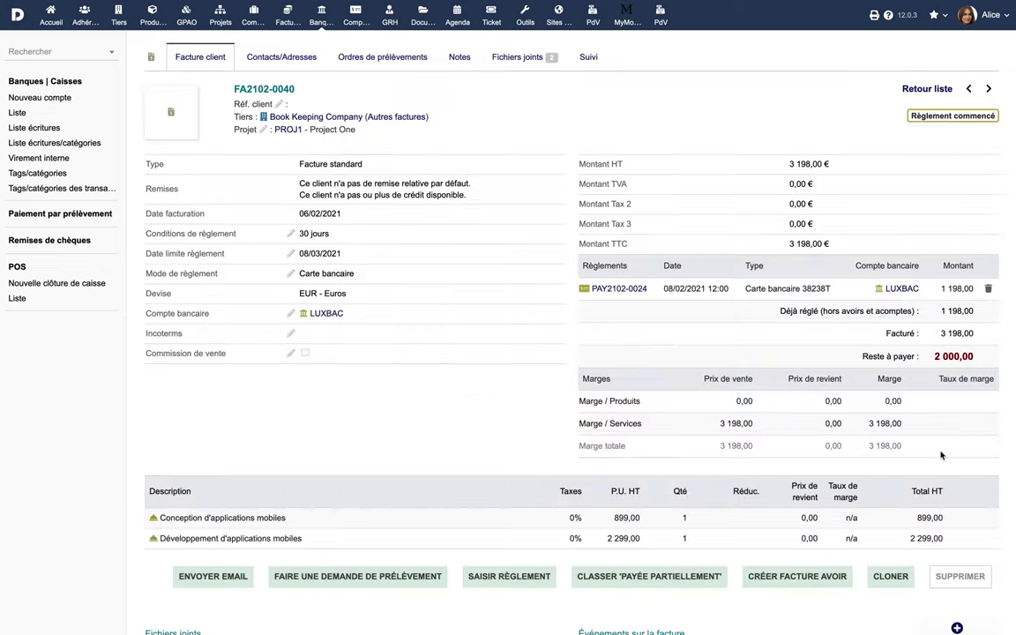
- Enter a second payment of 2000 on FA2102-0040 and submit it for confirmation
{"action": "left_click", "coordinate": [511, 577]}
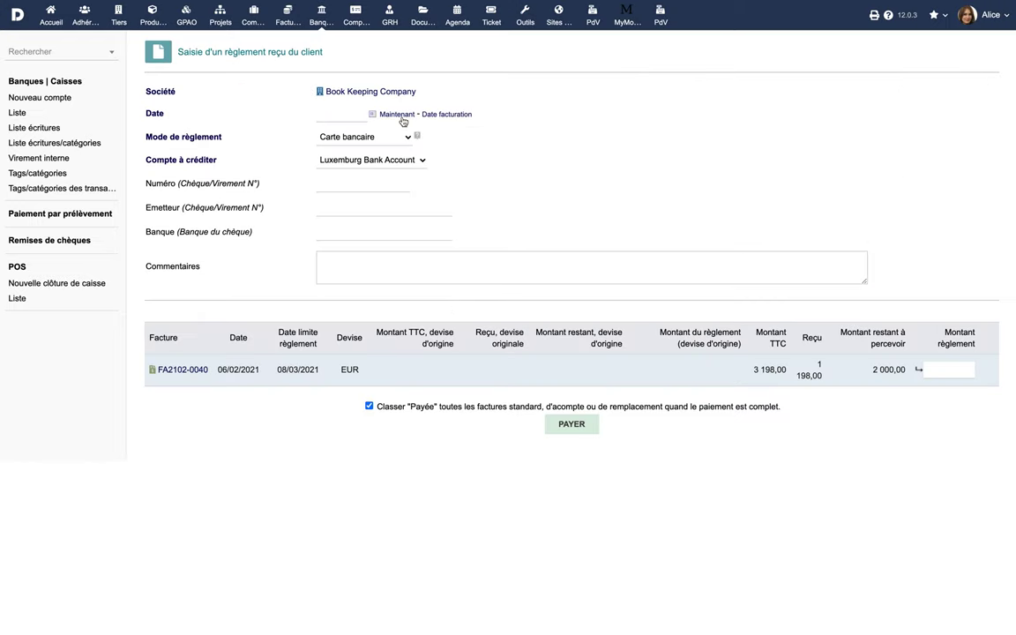
{"action": "left_click", "coordinate": [940, 372]}
{"action": "type", "text": "2000"}
{"action": "left_click", "coordinate": [575, 427]}
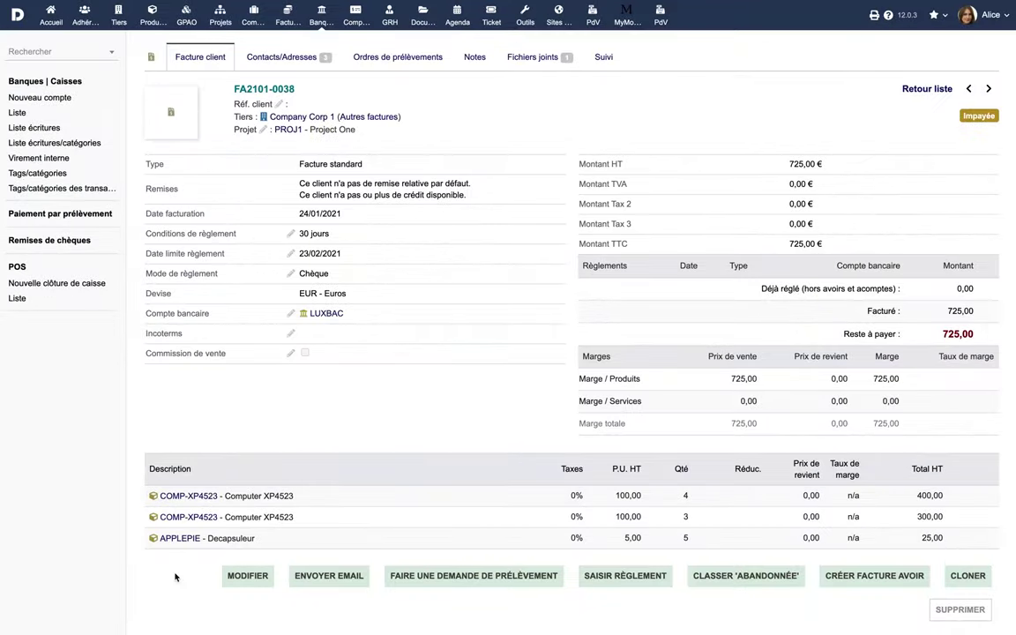
- Check the invoice's direct-debit orders and the bank direct-debit payments page, then open FA2101-0036
{"action": "left_click", "coordinate": [475, 576]}
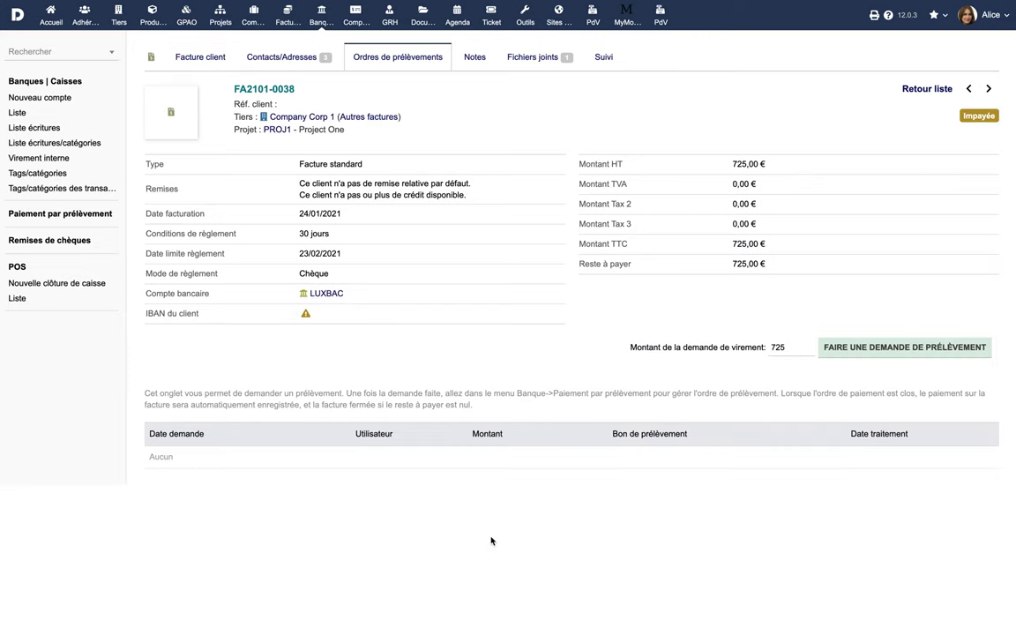
{"action": "left_click", "coordinate": [320, 14]}
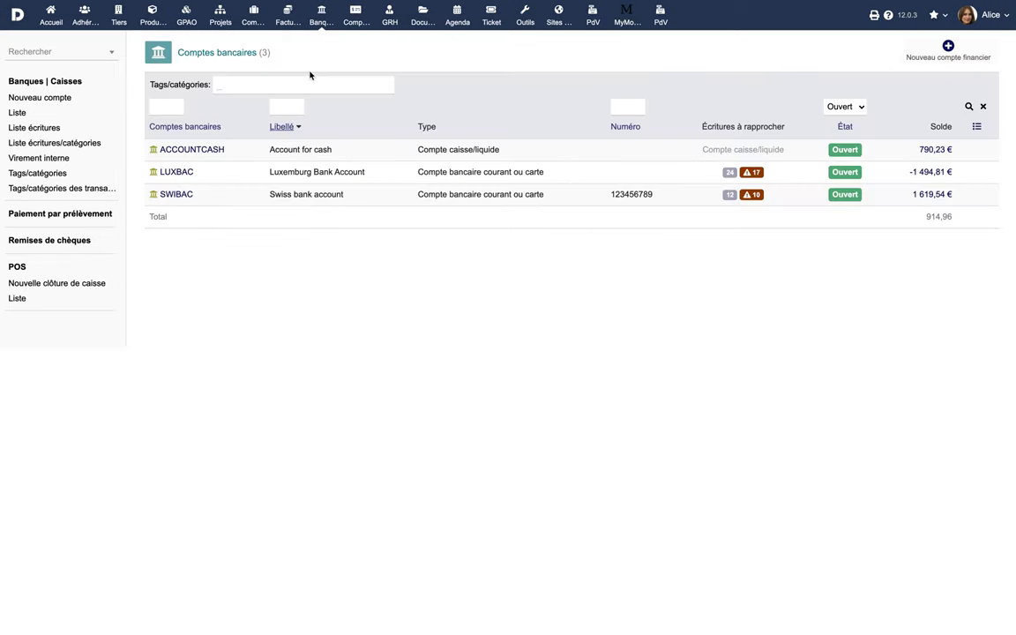
{"action": "left_click", "coordinate": [59, 219]}
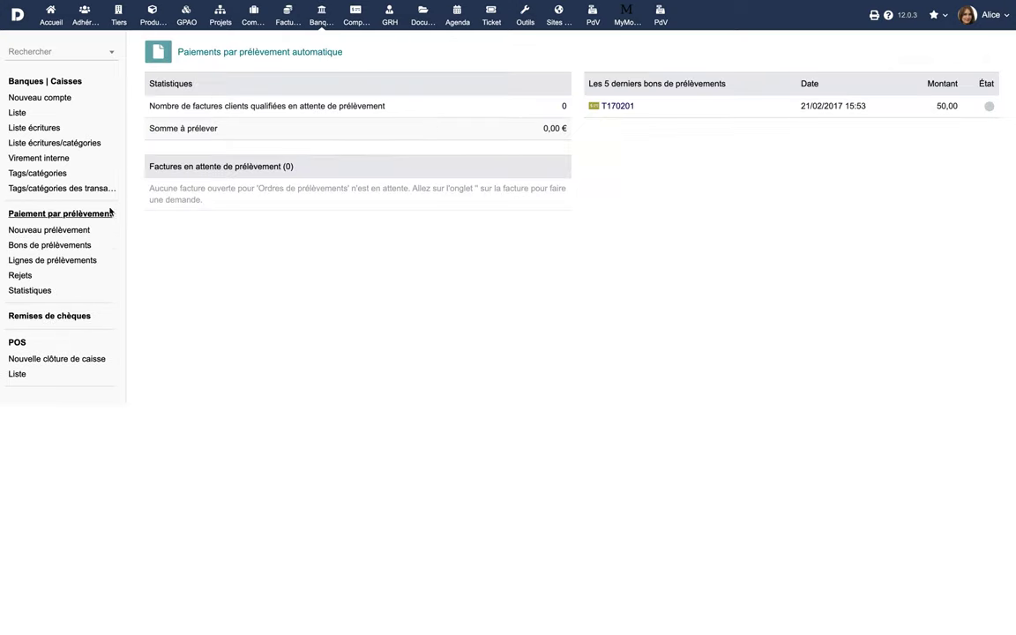
{"action": "left_click", "coordinate": [618, 112]}
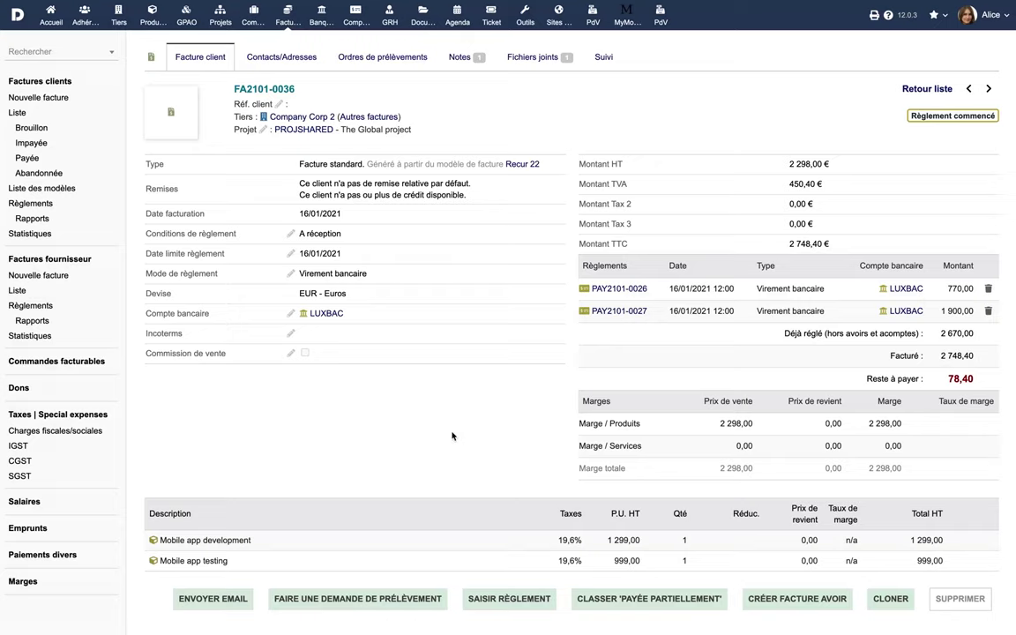
- Classify FA2101-0036 as paid, writing off the 78,40 remainder as an early-payment discount
{"action": "left_click", "coordinate": [631, 598]}
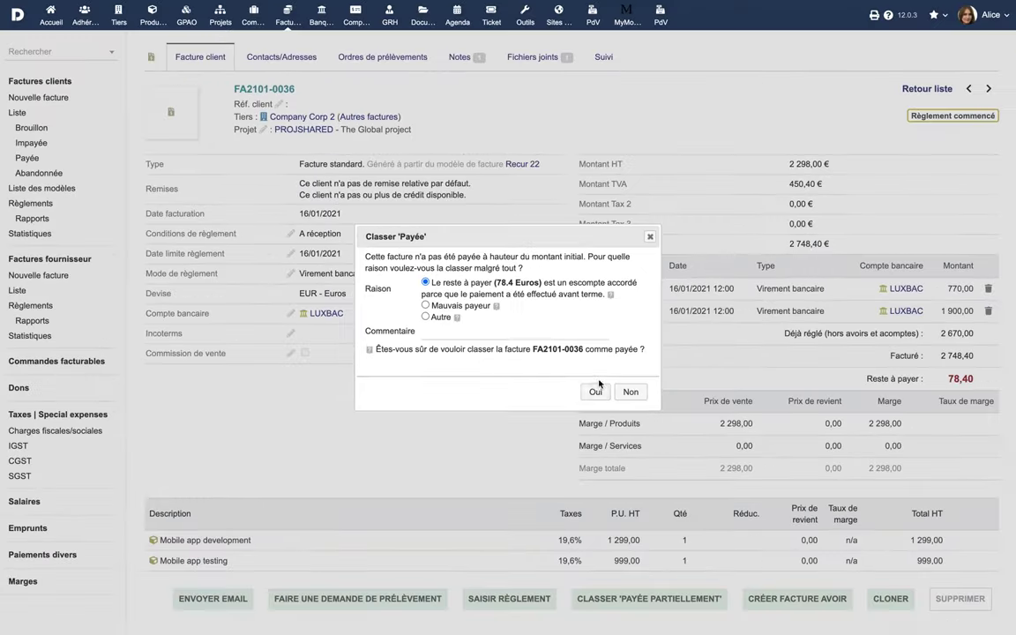
{"action": "left_click", "coordinate": [597, 392]}
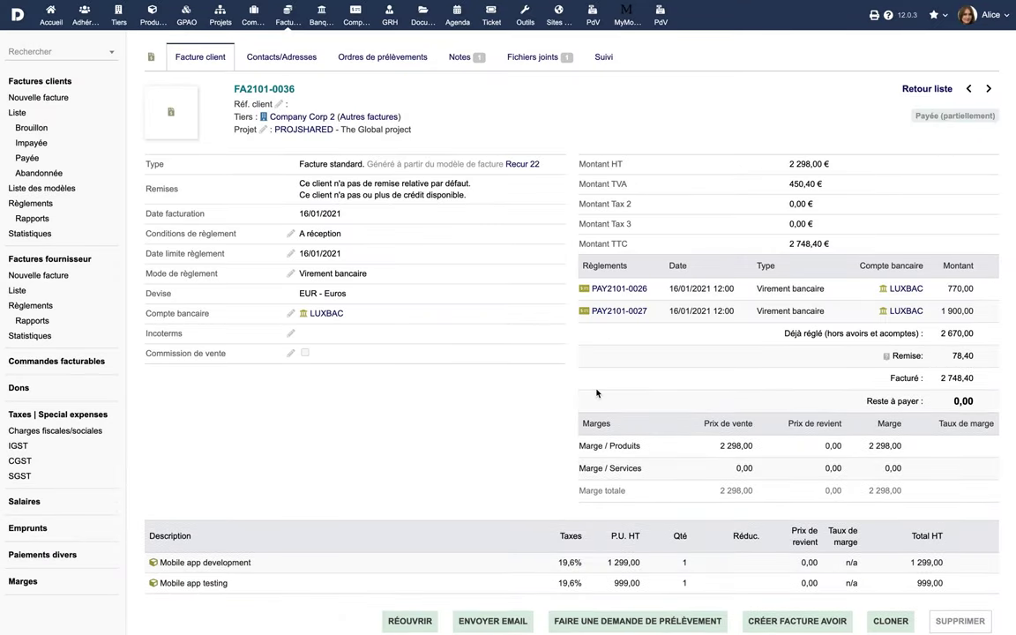
{"action": "scroll", "coordinate": [596, 393], "scroll_direction": "down", "scroll_amount": 1}
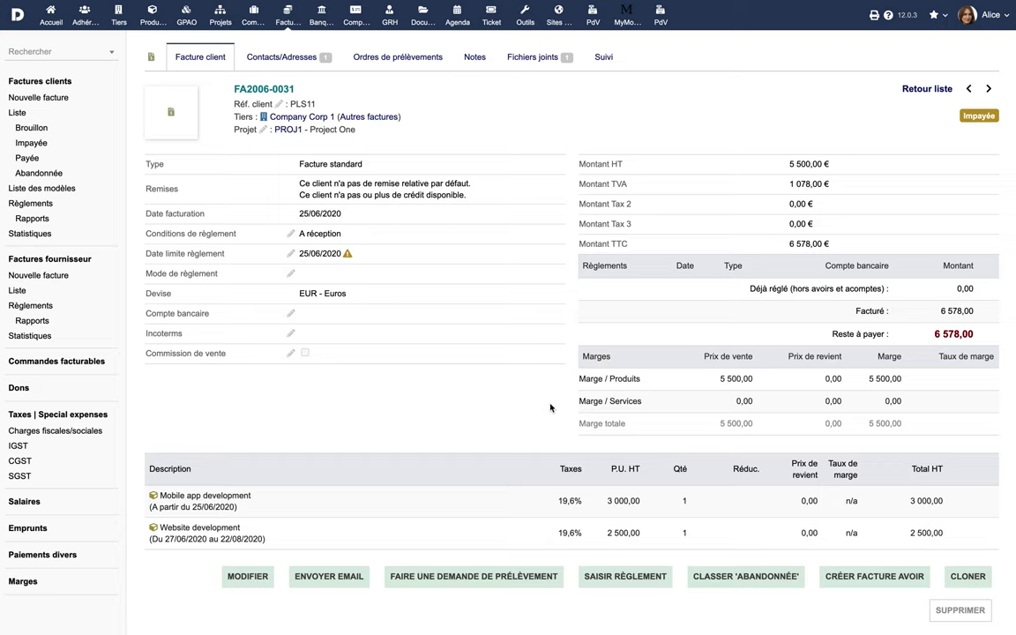
- Abandon invoice FA2006-0031 with the reason Mauvais payeur
{"action": "left_click", "coordinate": [745, 575]}
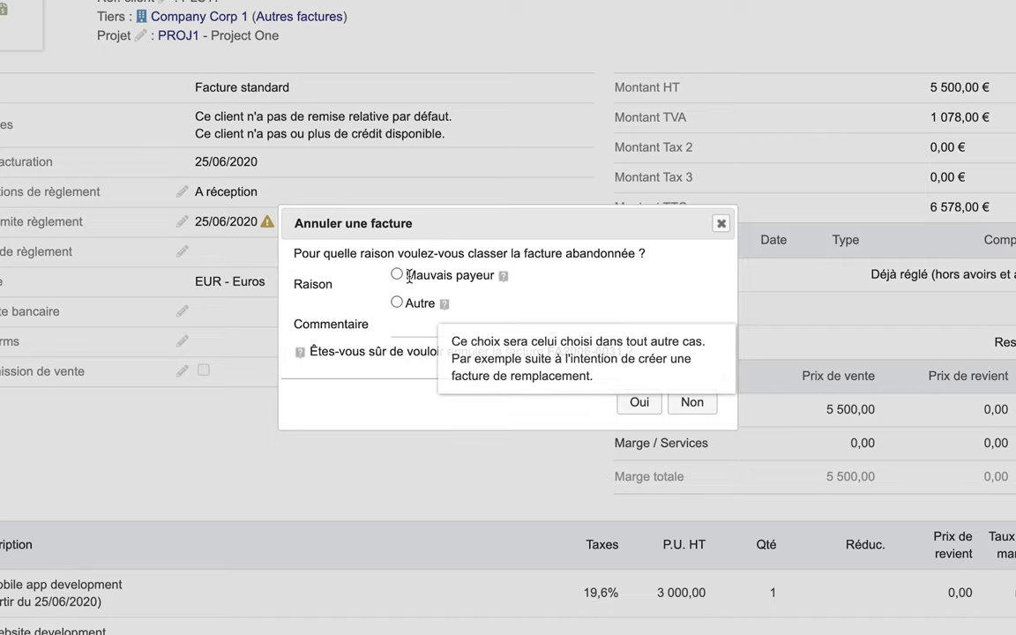
{"action": "left_click", "coordinate": [397, 275]}
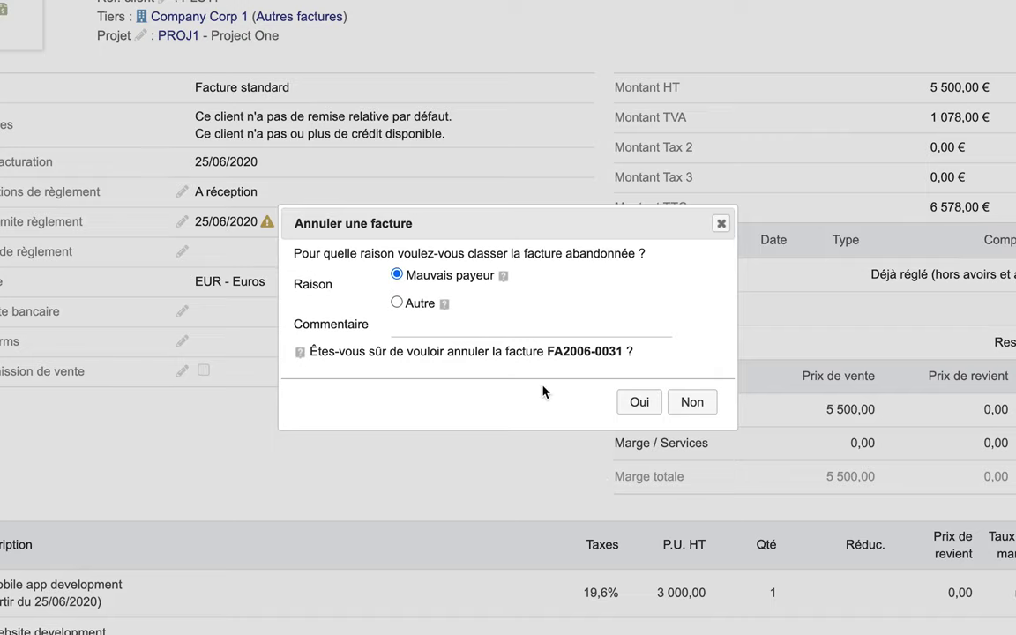
{"action": "left_click", "coordinate": [628, 402]}
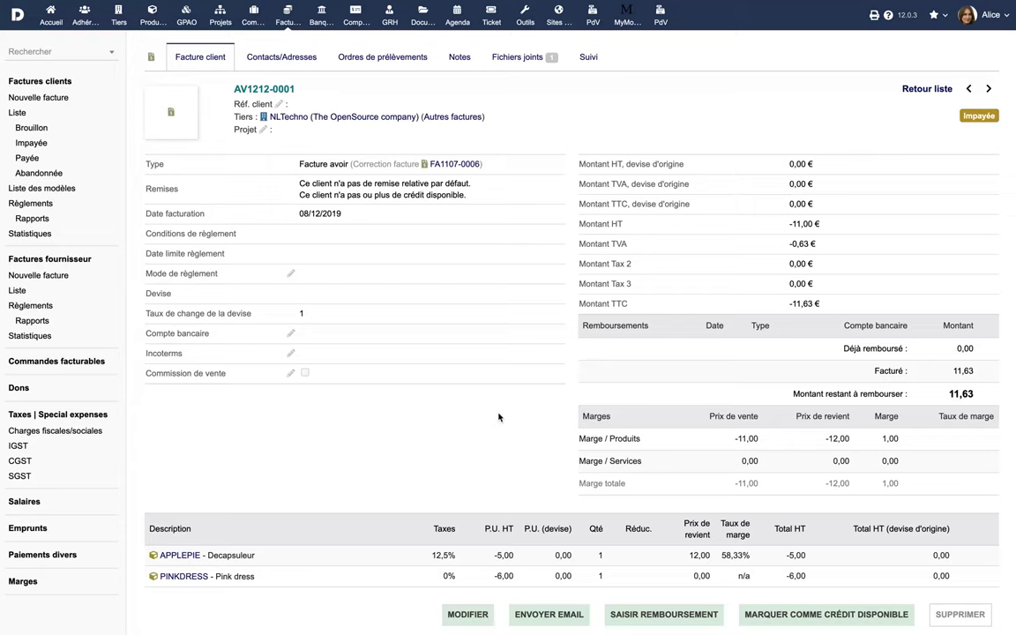
- Fill in a refund on AV1212-0001: date now, card payment, Luxemburg Bank Account, amount 12
{"action": "scroll", "coordinate": [499, 417], "scroll_direction": "down", "scroll_amount": 2}
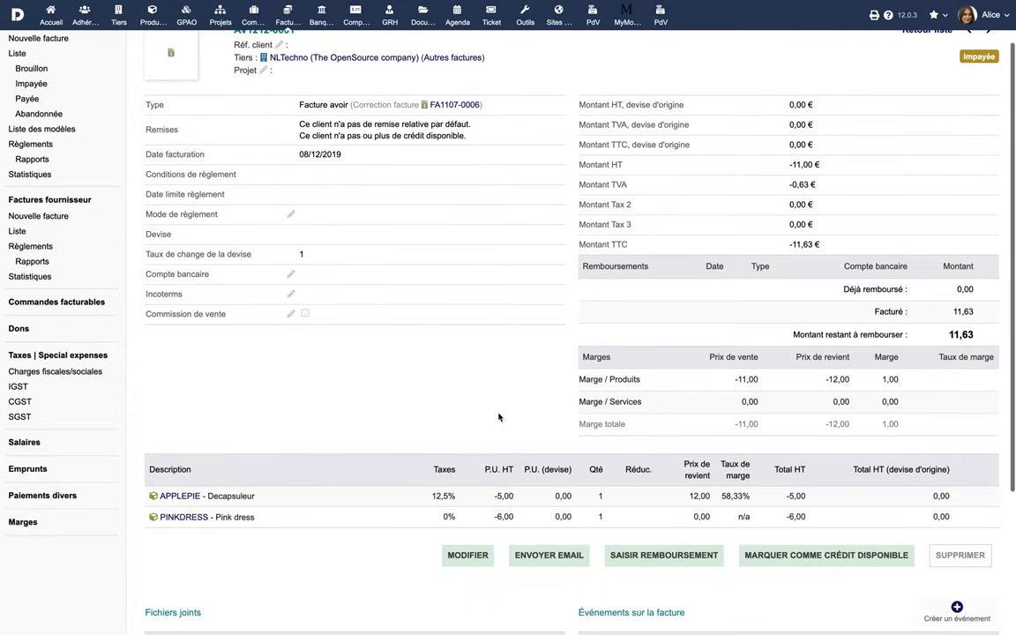
{"action": "left_click", "coordinate": [653, 553]}
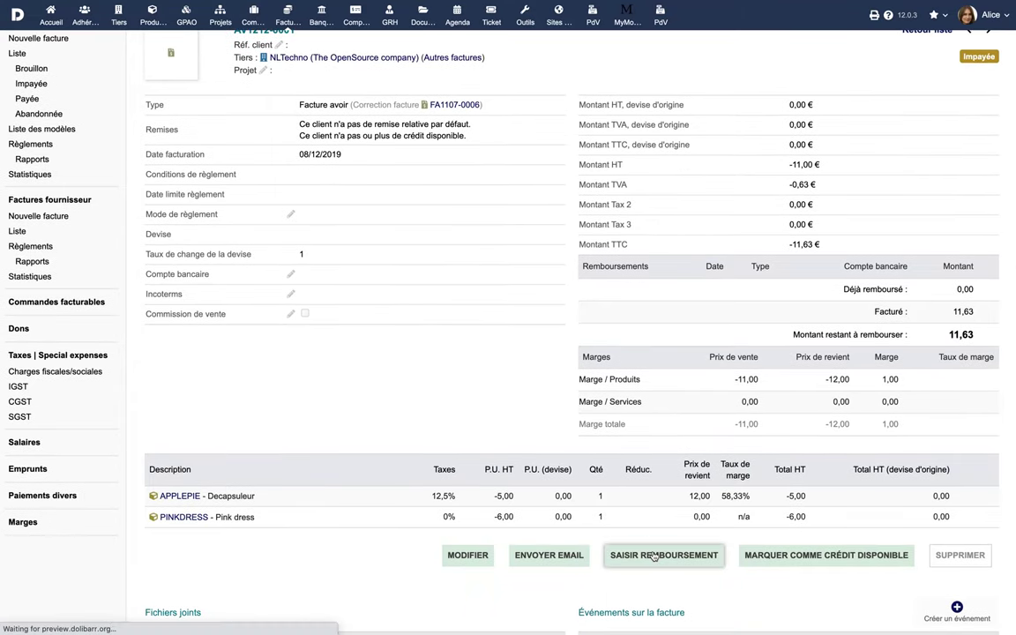
{"action": "left_click", "coordinate": [394, 114]}
{"action": "left_click", "coordinate": [384, 137]}
{"action": "left_click", "coordinate": [384, 147]}
{"action": "left_click", "coordinate": [371, 160]}
{"action": "left_click", "coordinate": [366, 170]}
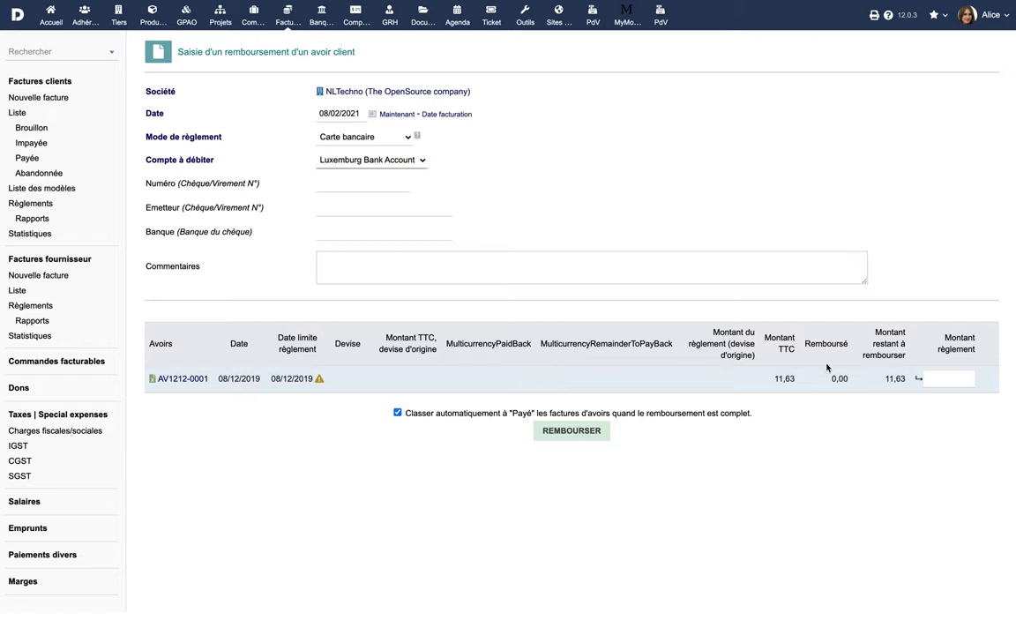
{"action": "left_click", "coordinate": [967, 377]}
{"action": "type", "text": "12"}
- Submit the 12,00 refund and confirm it with Oui and Valider
{"action": "left_click", "coordinate": [583, 433]}
{"action": "left_click", "coordinate": [816, 467]}
{"action": "left_click", "coordinate": [811, 456]}
{"action": "left_click", "coordinate": [939, 468]}
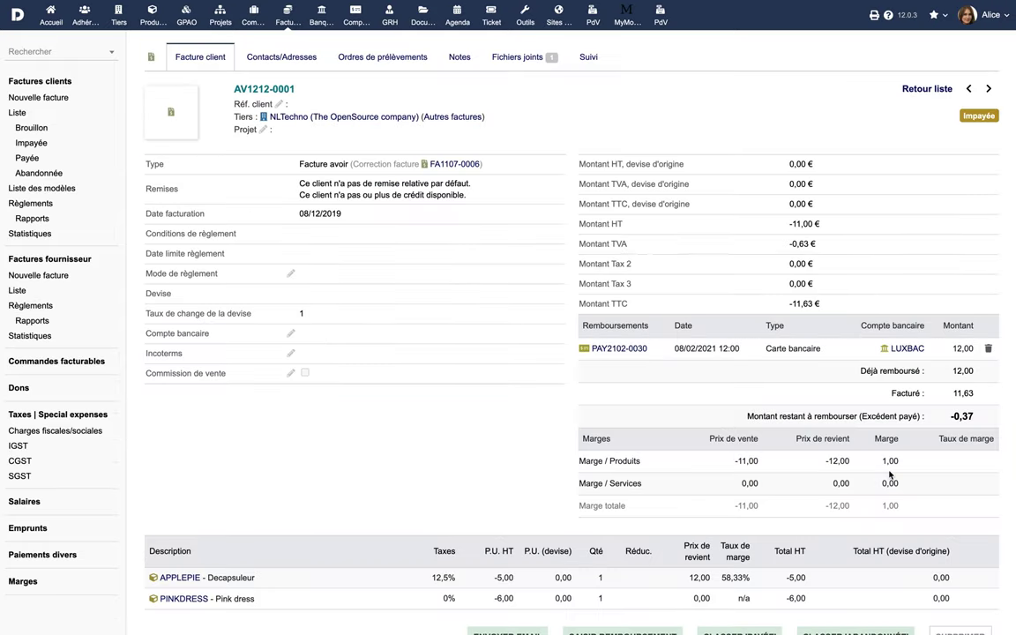
{"action": "scroll", "coordinate": [426, 595], "scroll_direction": "down", "scroll_amount": 2}
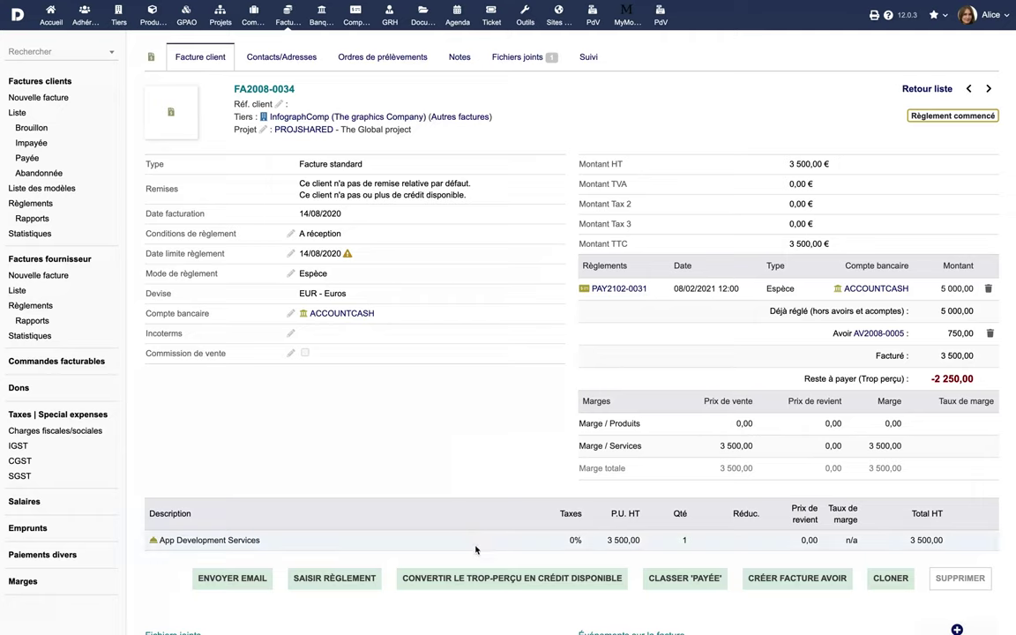
- Convert the FA2008-0034 overpayment into credit and apply the 2 250,00 credit to FA2102-0041
{"action": "left_click", "coordinate": [483, 579]}
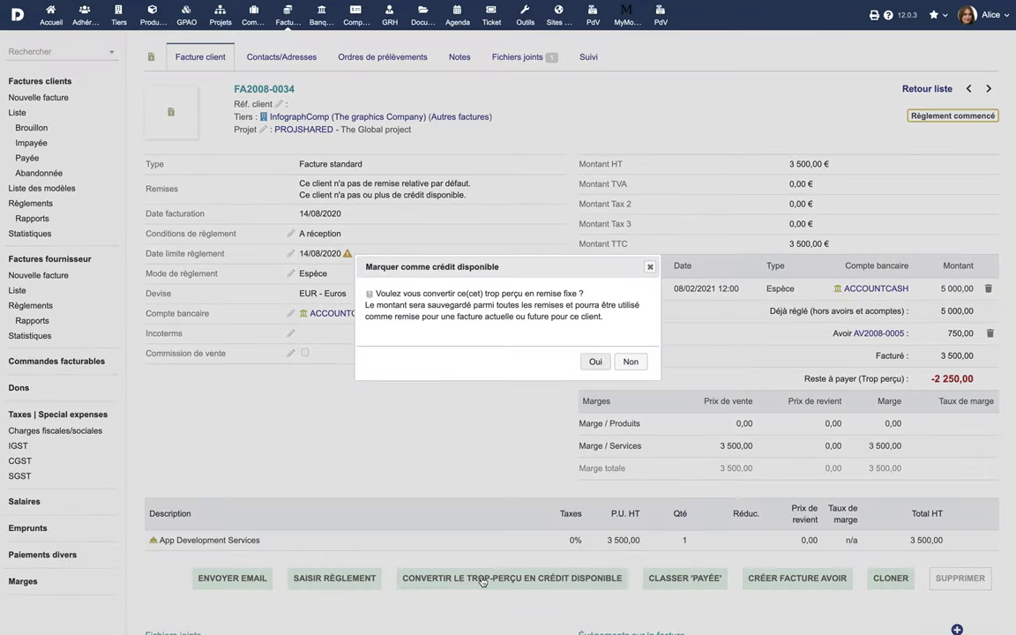
{"action": "left_click", "coordinate": [594, 364]}
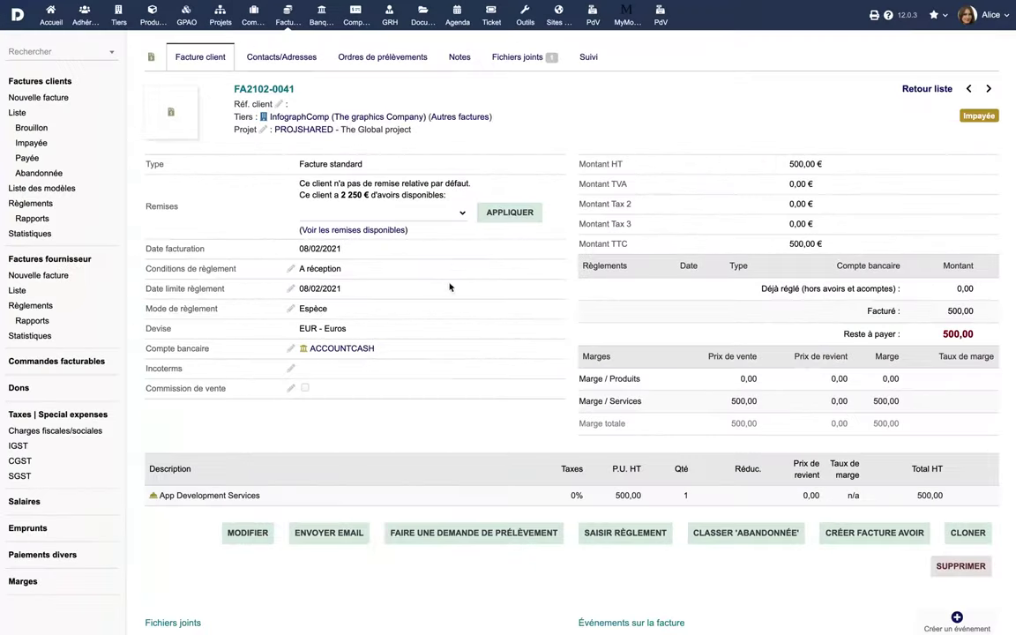
{"action": "left_click", "coordinate": [460, 212]}
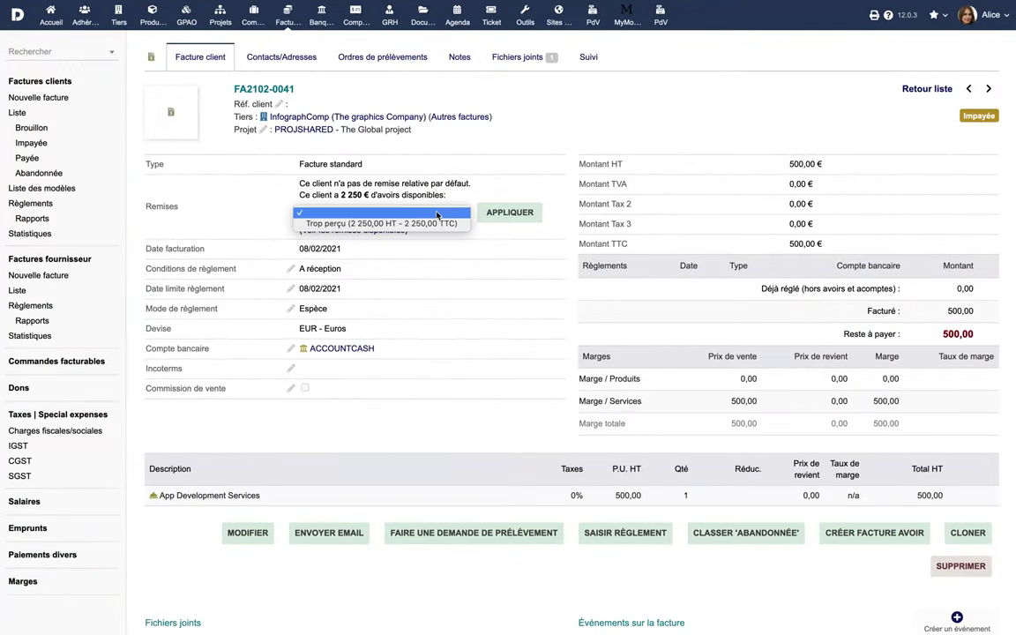
{"action": "left_click", "coordinate": [437, 223]}
{"action": "left_click", "coordinate": [486, 212]}
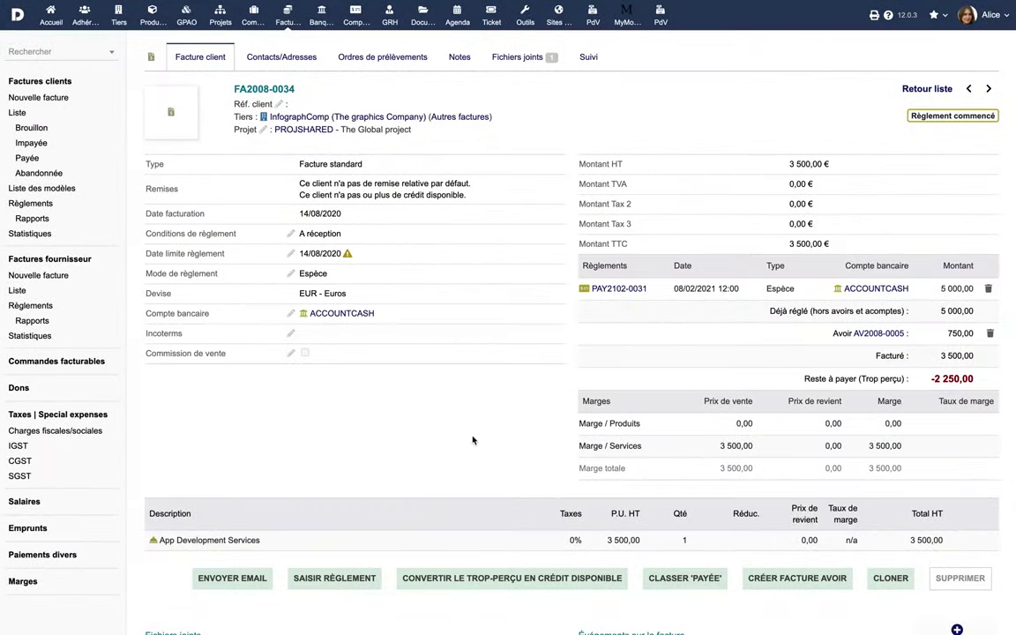
- Mark the overpayment as available credit again and apply the 2 250 € Trop perçu discount
{"action": "left_click", "coordinate": [434, 576]}
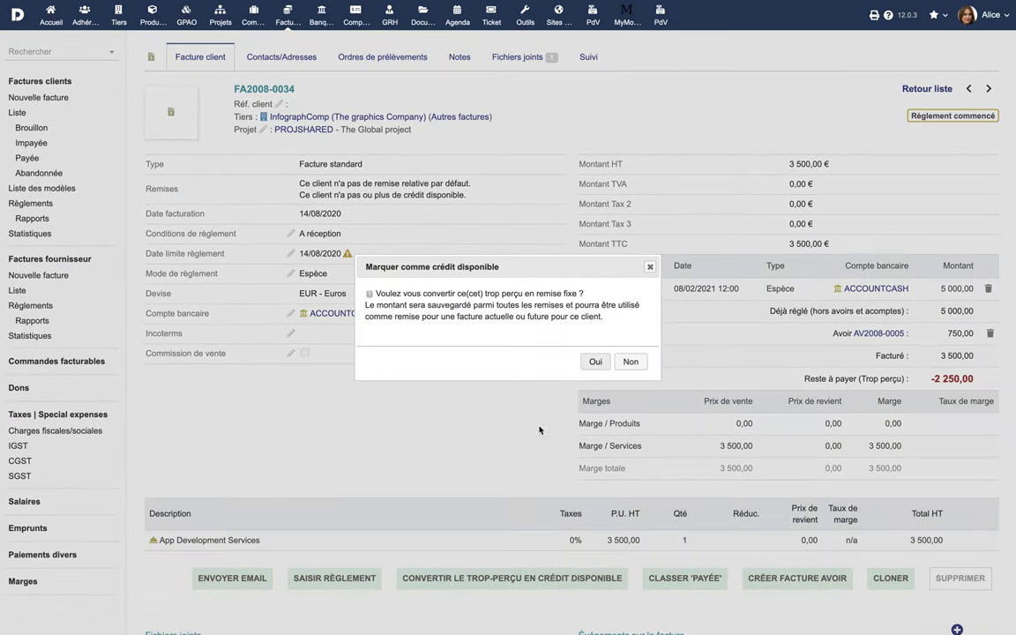
{"action": "left_click", "coordinate": [595, 361]}
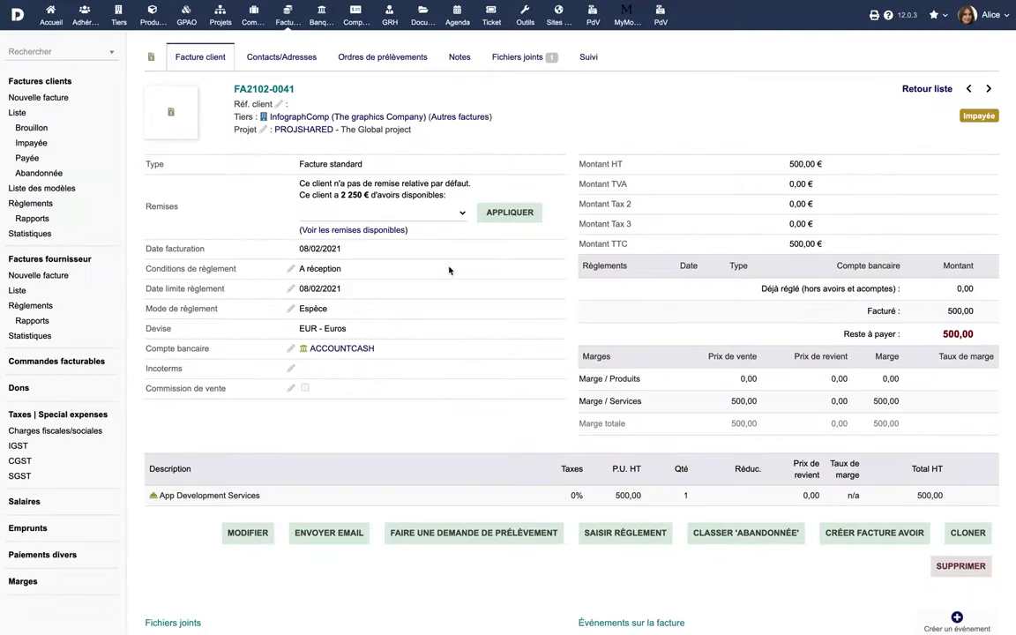
{"action": "left_click", "coordinate": [436, 215]}
{"action": "left_click", "coordinate": [379, 222]}
{"action": "left_click", "coordinate": [486, 215]}
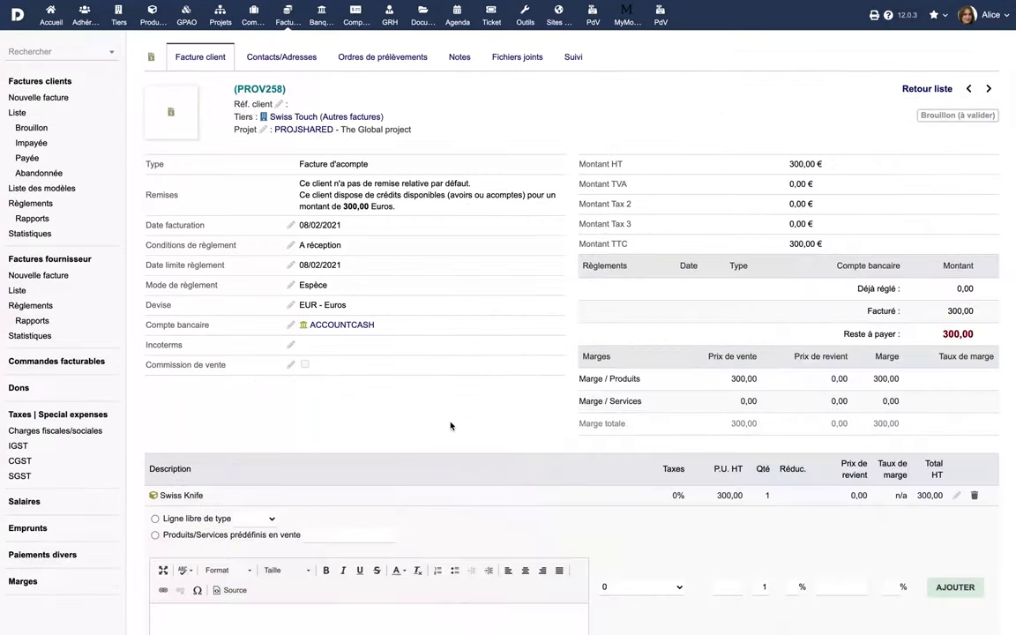
- Decline cloning PROV258, convert it into a template invoice, and begin entering the title
{"action": "scroll", "coordinate": [450, 427], "scroll_direction": "down", "scroll_amount": 3}
{"action": "left_click", "coordinate": [732, 460]}
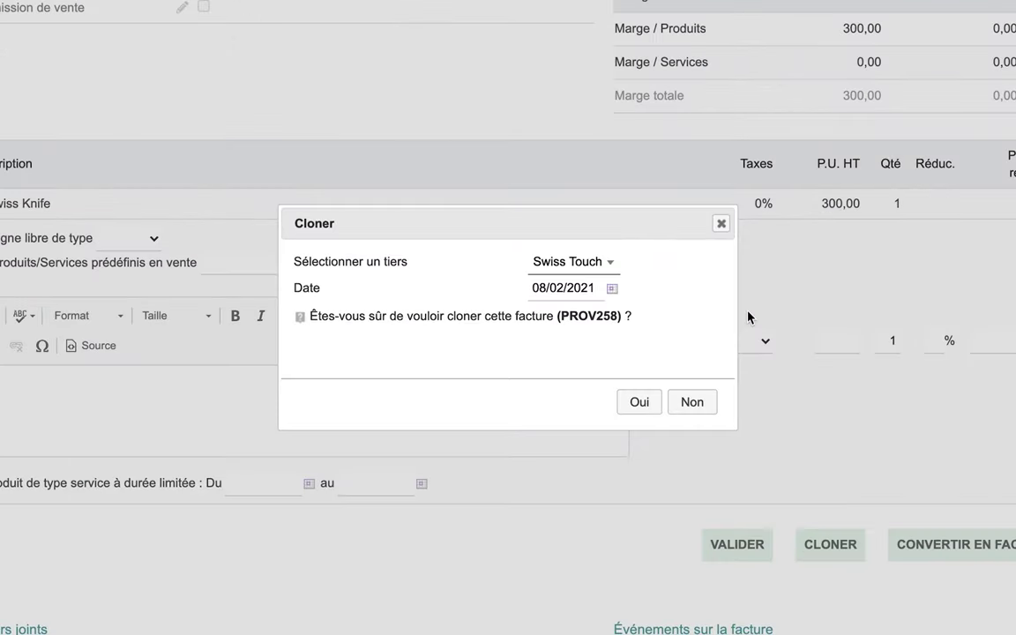
{"action": "left_click", "coordinate": [697, 408]}
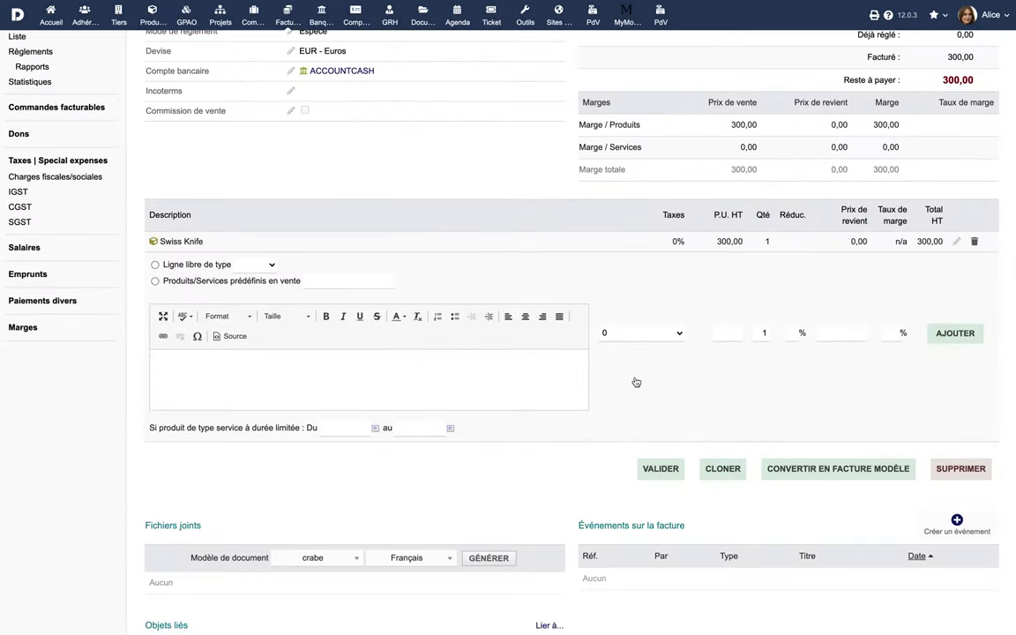
{"action": "left_click", "coordinate": [841, 470]}
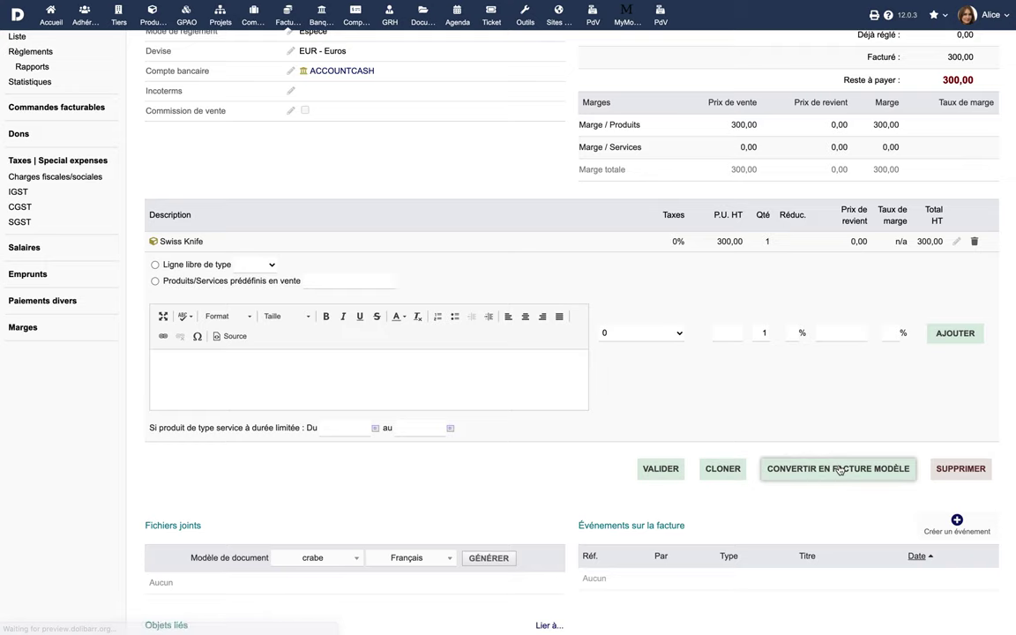
{"action": "left_click", "coordinate": [454, 91]}
{"action": "type", "text": "Recur1"}
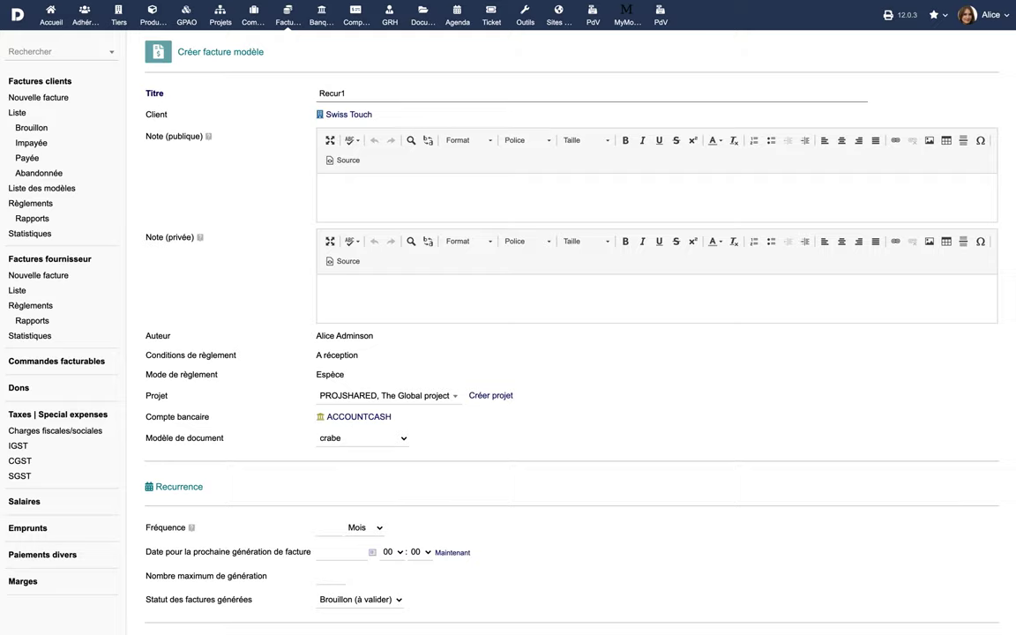
- Create template Recur1 recurring every 1 month from 18/02/2021, with at most 5 generations
{"action": "scroll", "coordinate": [420, 363], "scroll_direction": "down", "scroll_amount": 3}
{"action": "left_click", "coordinate": [332, 407]}
{"action": "type", "text": "1"}
{"action": "left_click", "coordinate": [357, 429]}
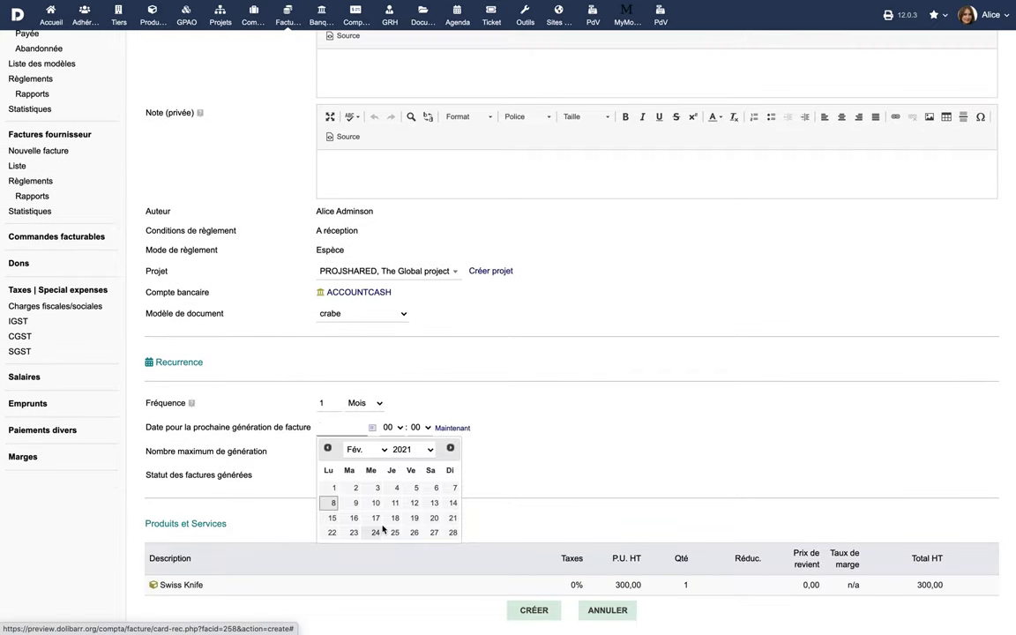
{"action": "left_click", "coordinate": [395, 518]}
{"action": "left_click", "coordinate": [331, 451]}
{"action": "type", "text": "5"}
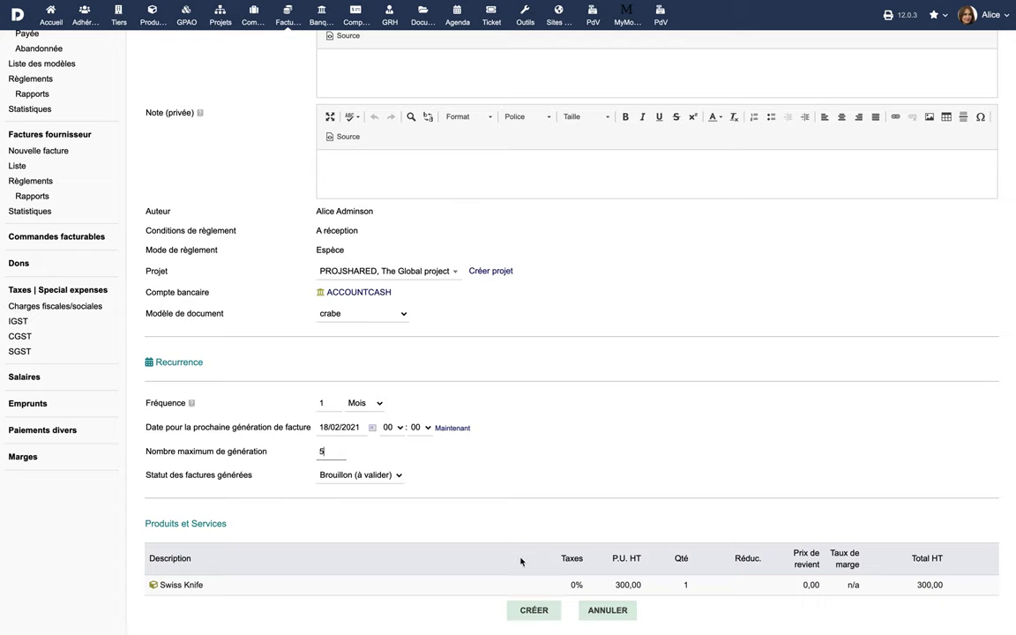
{"action": "left_click", "coordinate": [528, 609]}
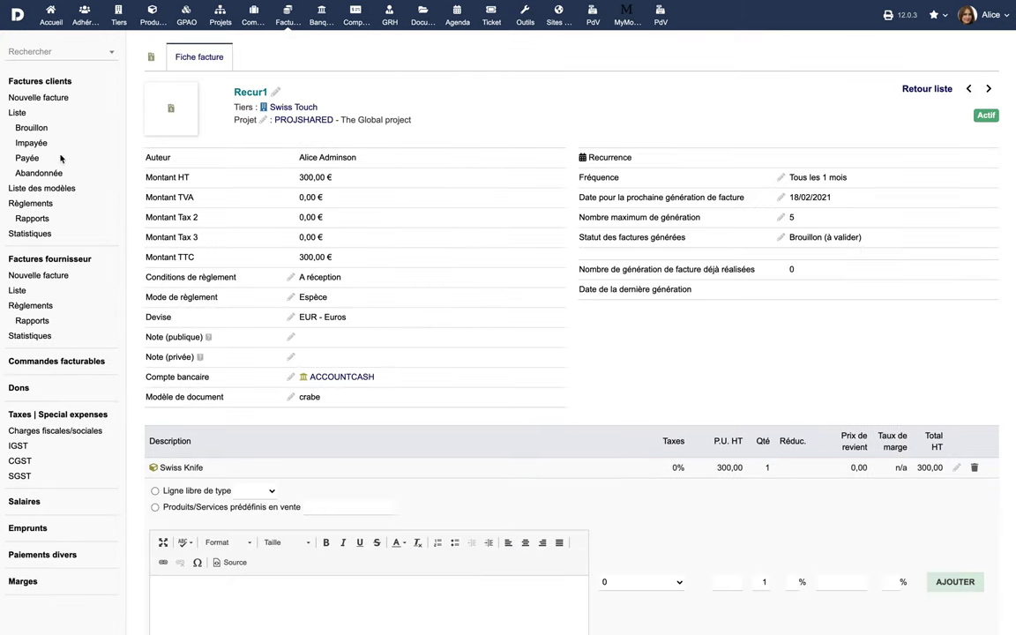
{"action": "left_click", "coordinate": [17, 115]}
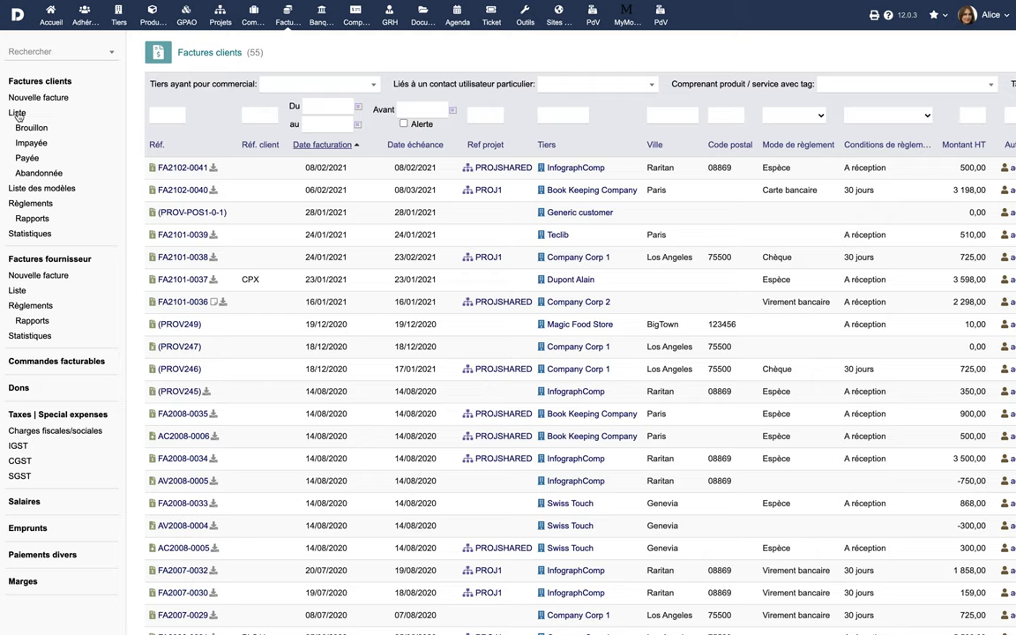
- Filter the customer invoice list by Brouillon, Impayée and Abandonnée statuses
{"action": "left_click", "coordinate": [31, 128]}
{"action": "left_click", "coordinate": [33, 145]}
{"action": "left_click", "coordinate": [38, 174]}
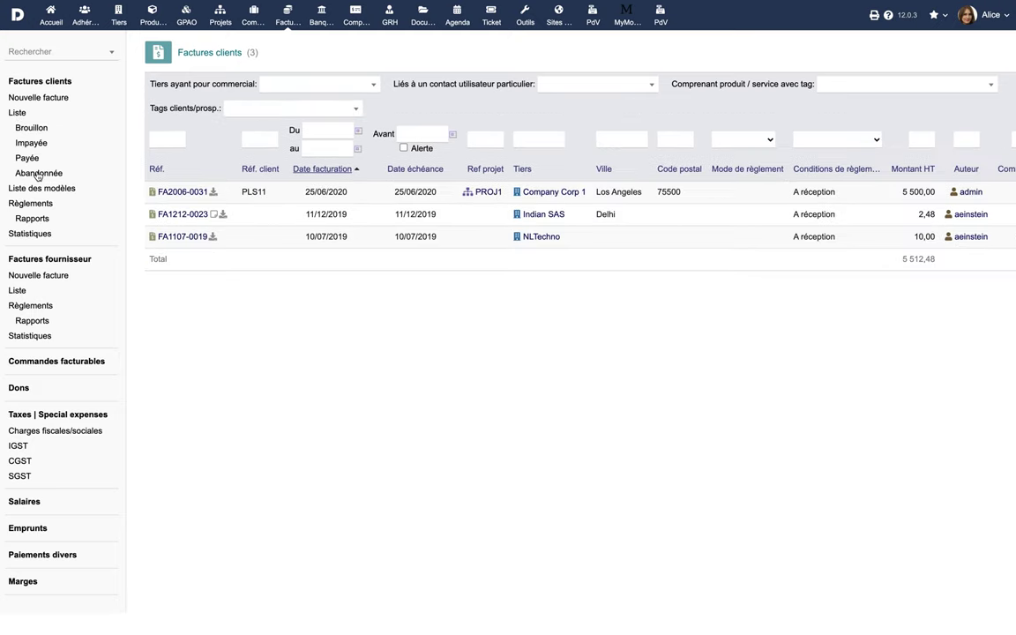
- Generate the January 2021 payments report and open payments-2021-01.pdf
{"action": "left_click", "coordinate": [32, 220]}
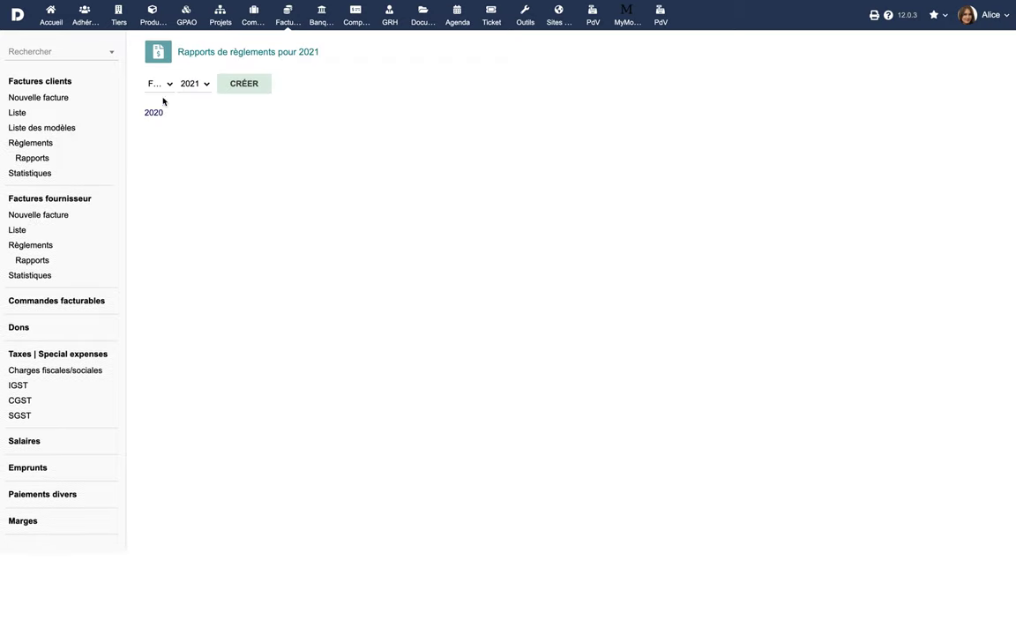
{"action": "left_click", "coordinate": [168, 86]}
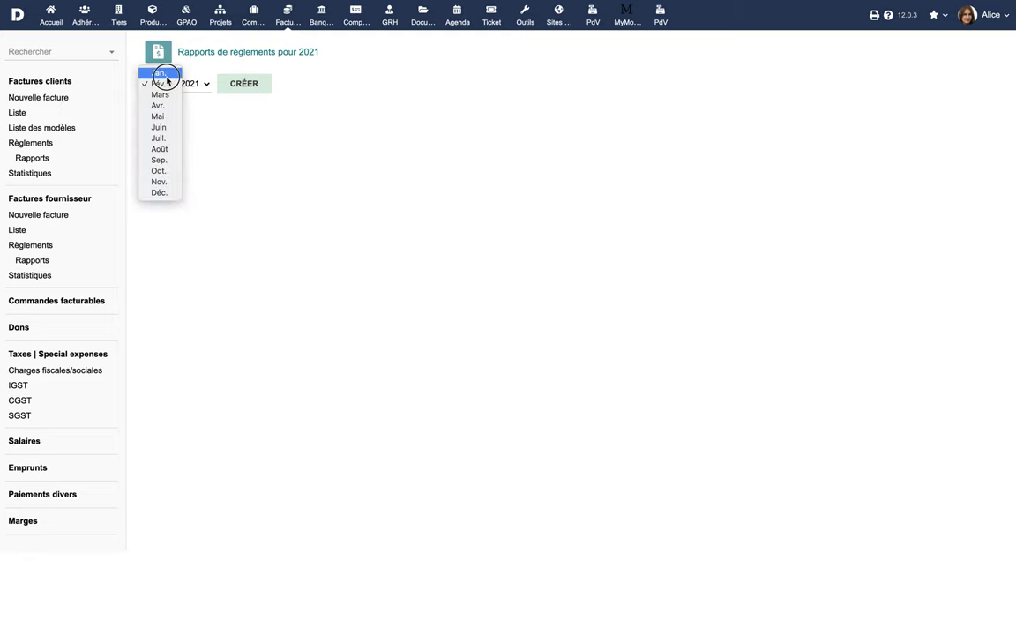
{"action": "left_click", "coordinate": [159, 73]}
{"action": "left_click", "coordinate": [225, 83]}
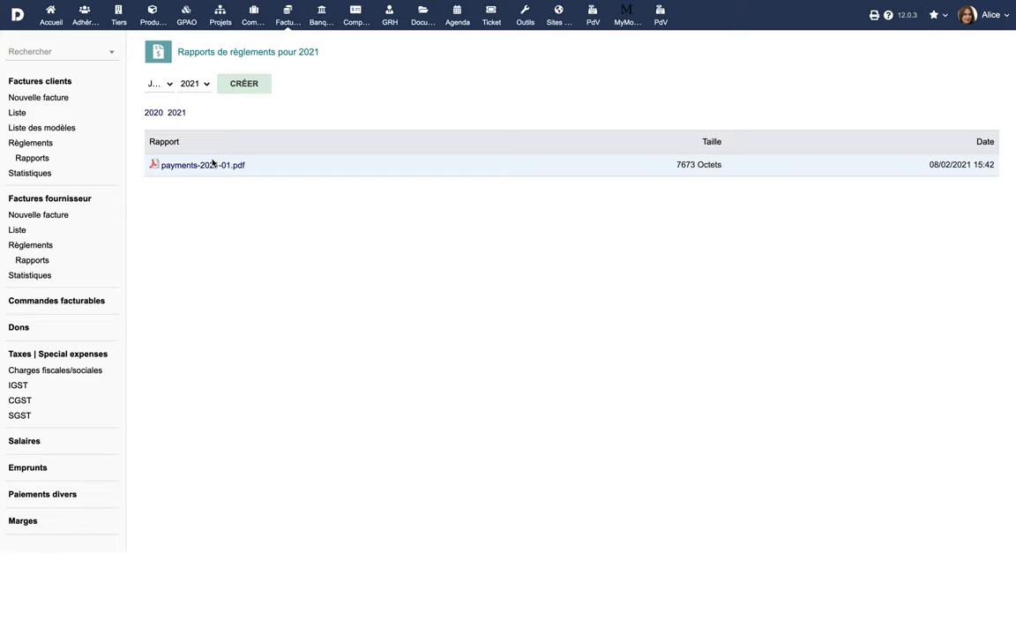
{"action": "left_click", "coordinate": [208, 166]}
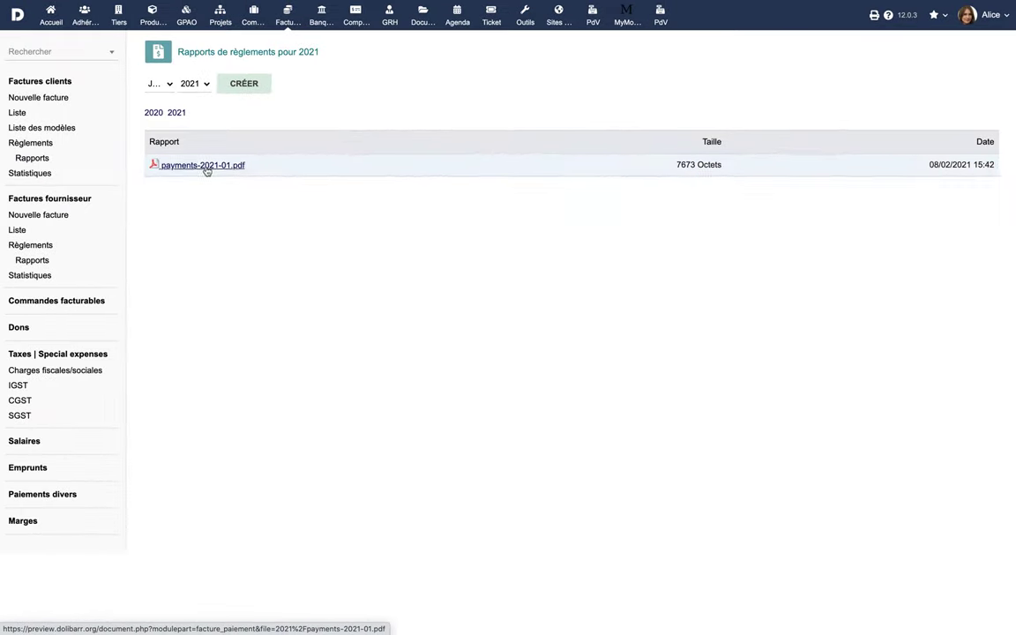
{"action": "left_click", "coordinate": [31, 174]}
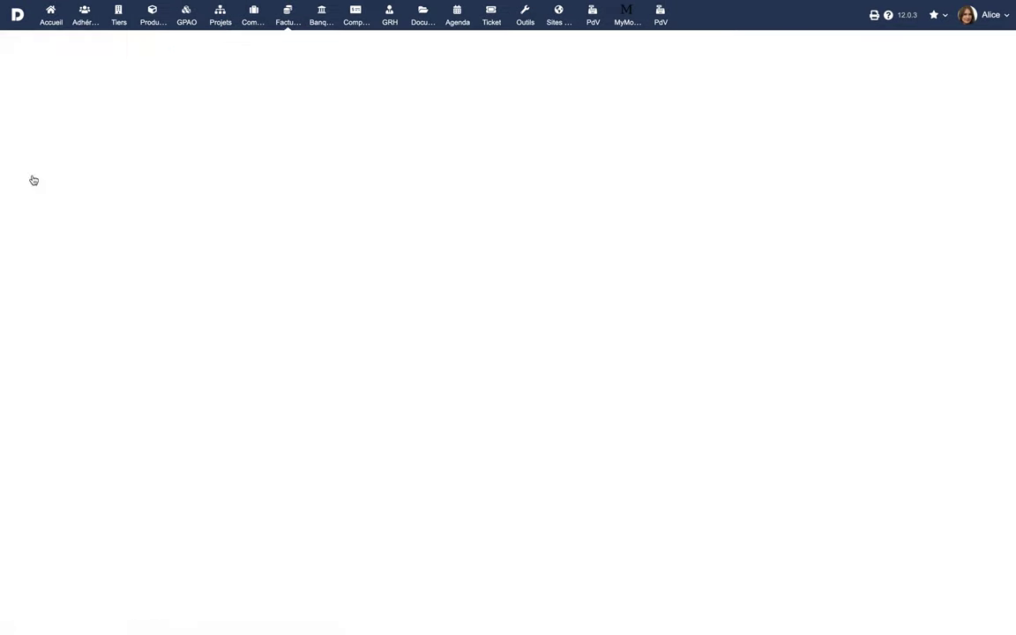
- Show the invoice statistics for the year 2020
{"action": "left_click", "coordinate": [330, 284]}
{"action": "left_click", "coordinate": [330, 281]}
{"action": "key", "text": "Down"}
{"action": "left_click", "coordinate": [357, 313]}
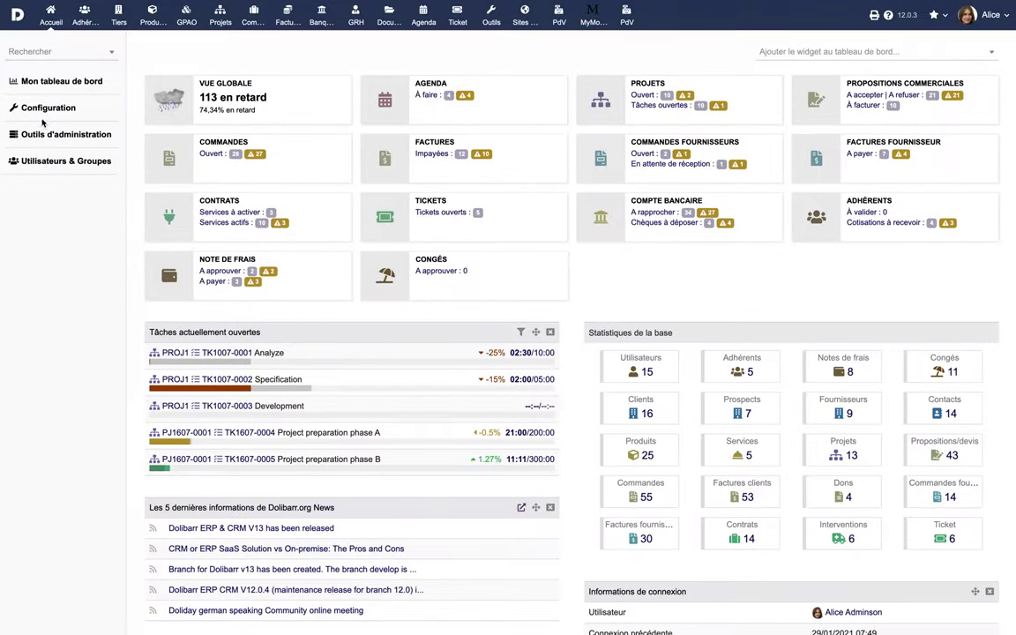
- Go to the Factures module settings under Configuration > Modules/Applications
{"action": "left_click", "coordinate": [44, 108]}
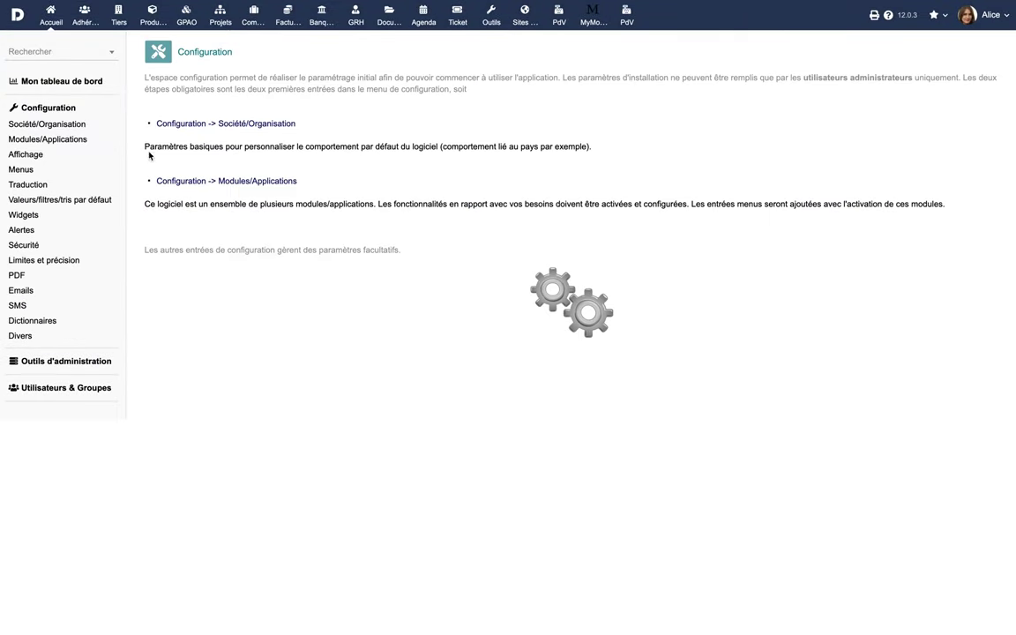
{"action": "left_click", "coordinate": [234, 180]}
{"action": "scroll", "coordinate": [259, 331], "scroll_direction": "down", "scroll_amount": 3}
{"action": "scroll", "coordinate": [259, 332], "scroll_direction": "down", "scroll_amount": 2}
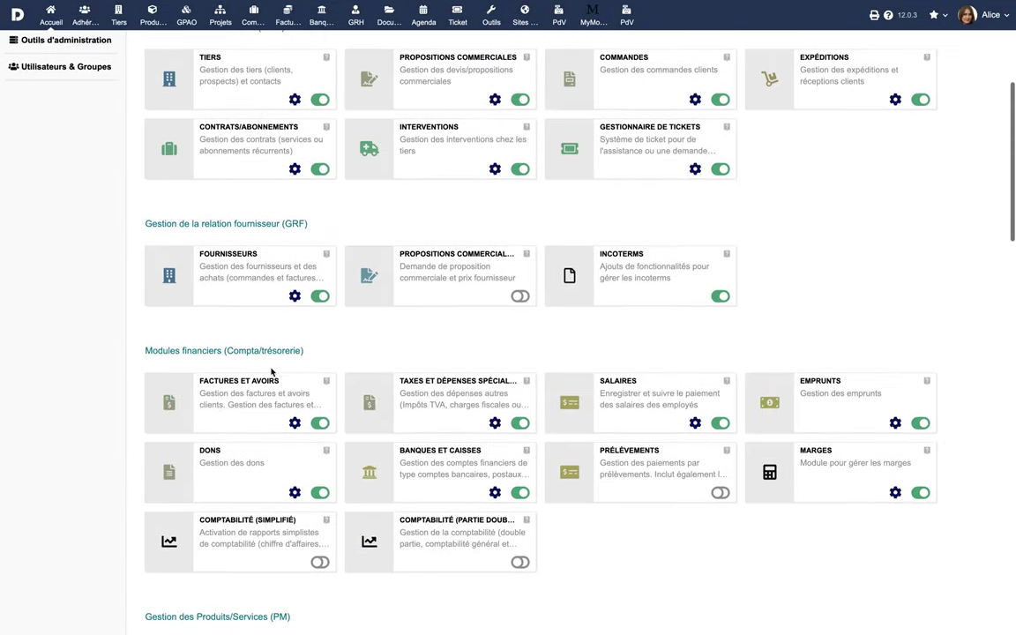
{"action": "left_click", "coordinate": [294, 422]}
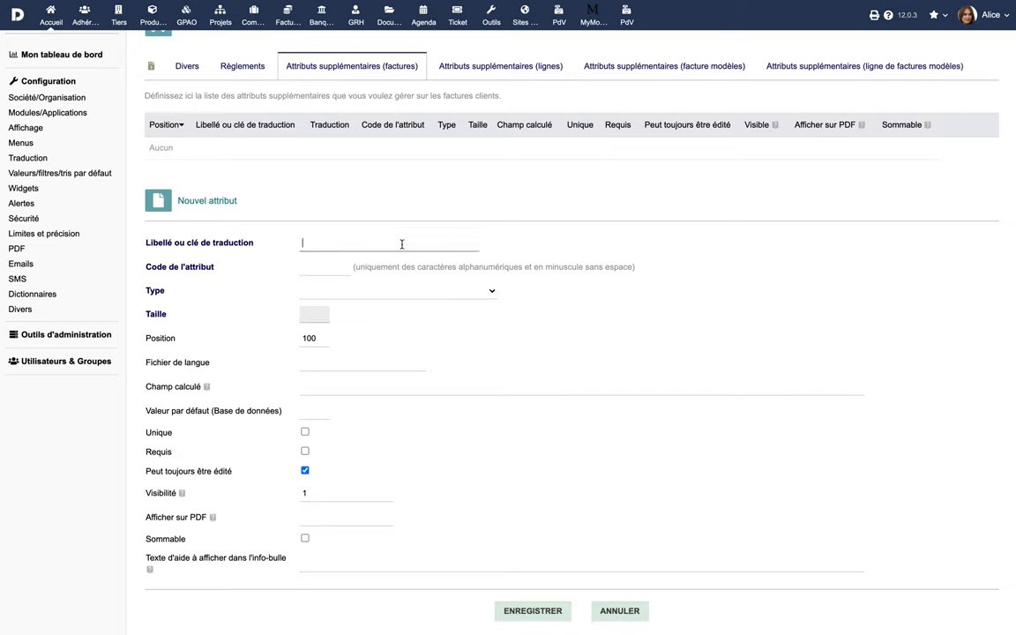
- Save a Boolean extra attribute labelled 'Commission de vente' with code 'comm'
{"action": "type", "text": "Commission de vente"}
{"action": "left_click", "coordinate": [328, 267]}
{"action": "type", "text": "comm"}
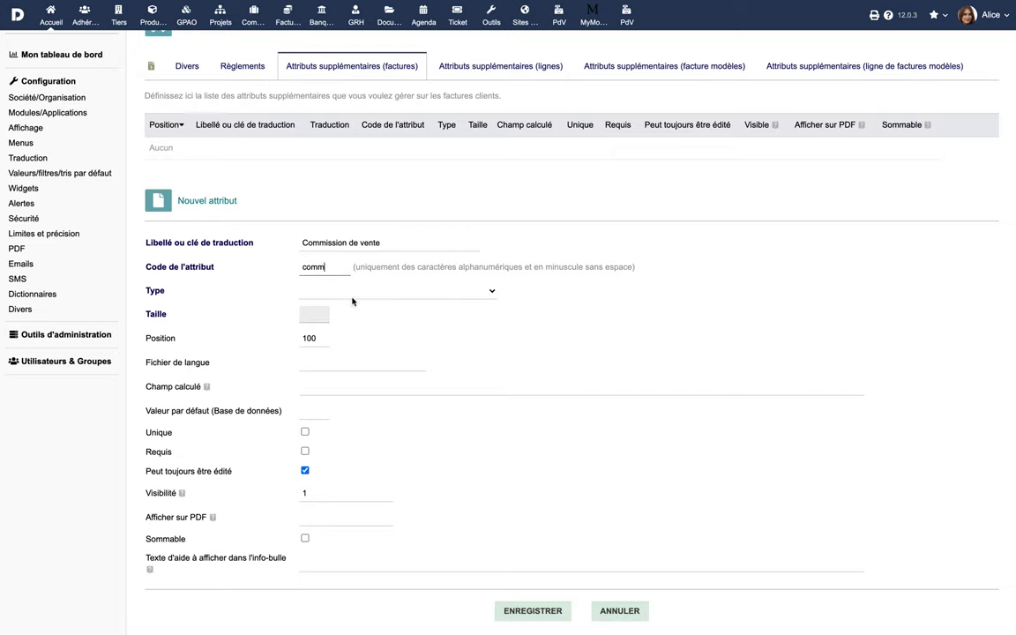
{"action": "left_click", "coordinate": [353, 291]}
{"action": "left_click", "coordinate": [351, 377]}
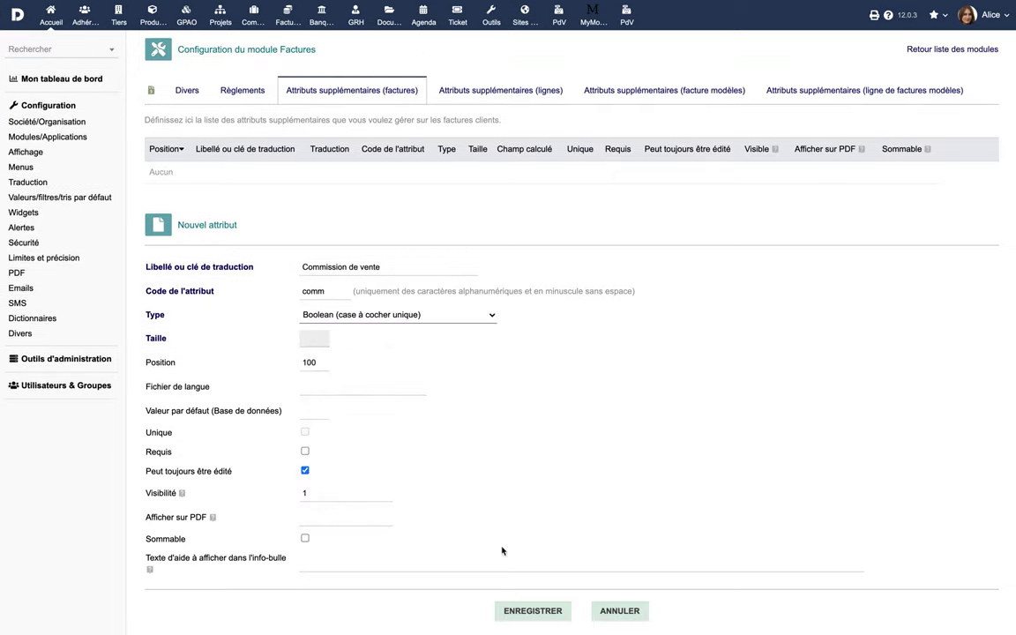
{"action": "left_click", "coordinate": [526, 611]}
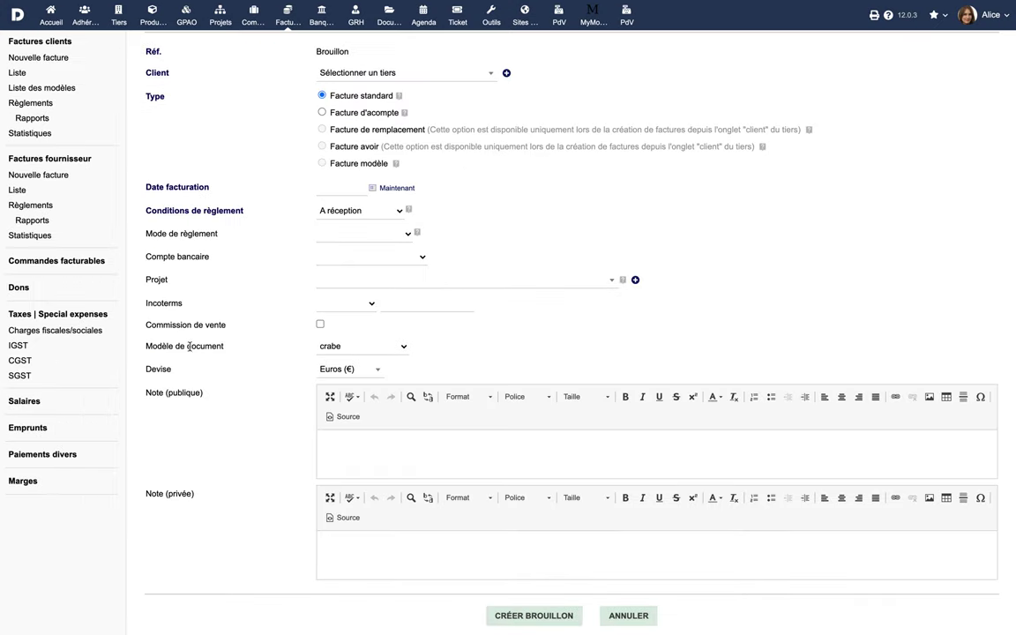